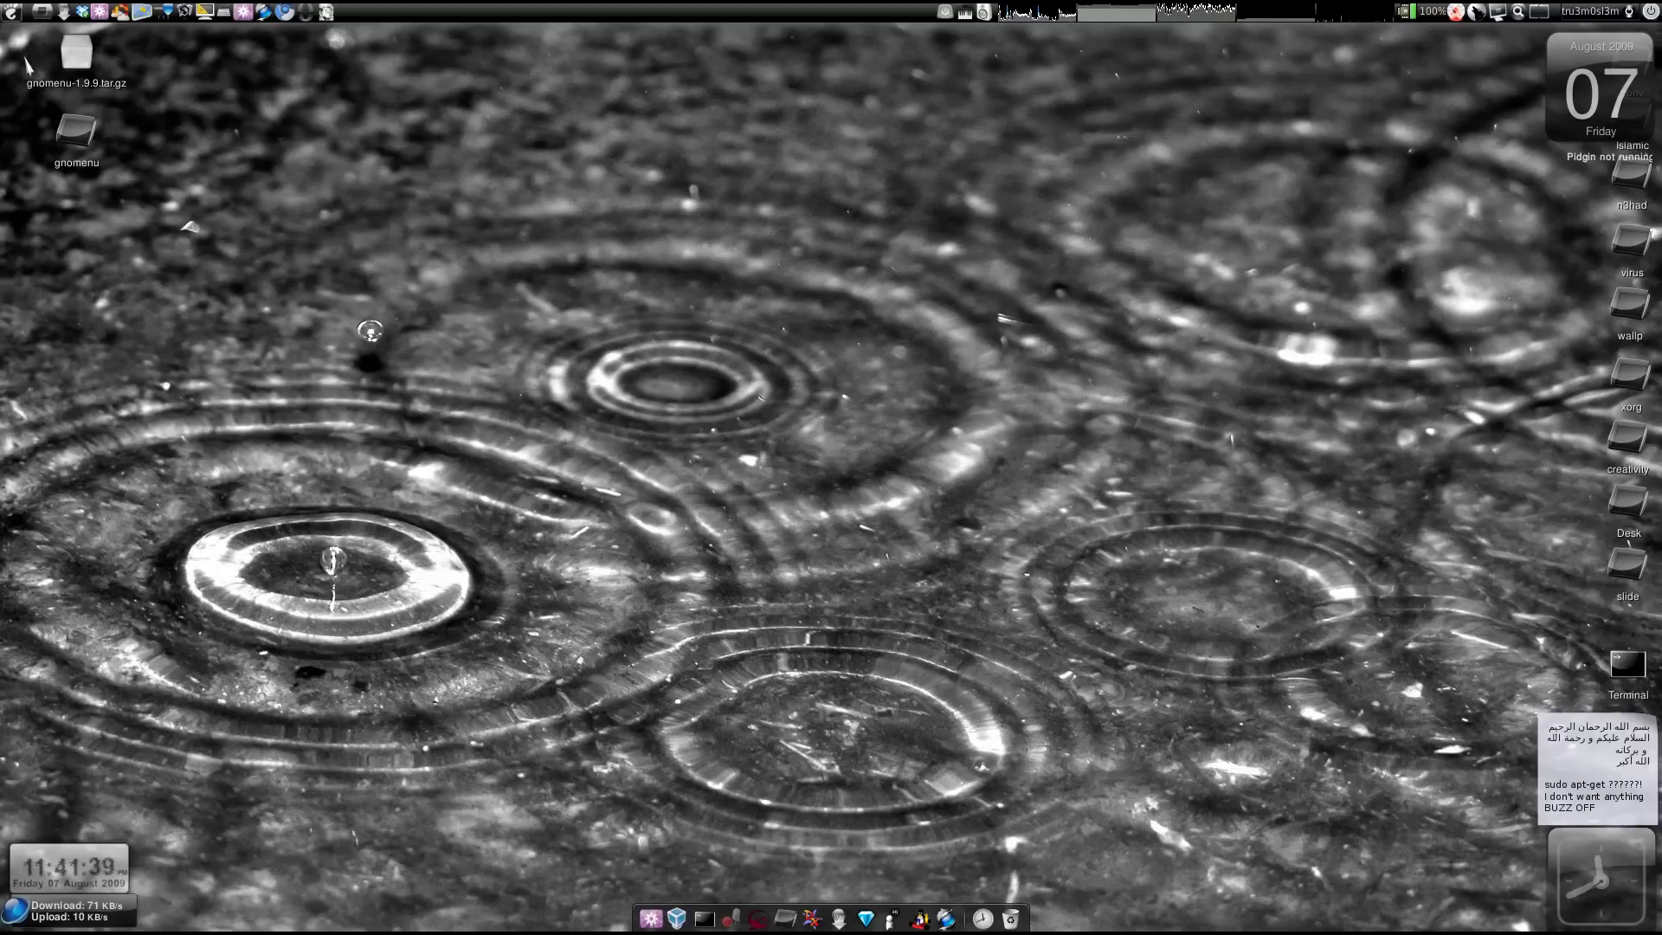
# Open the GnoMenu applications menu from the top-left panel button, then close it
pyautogui.click(11, 16)
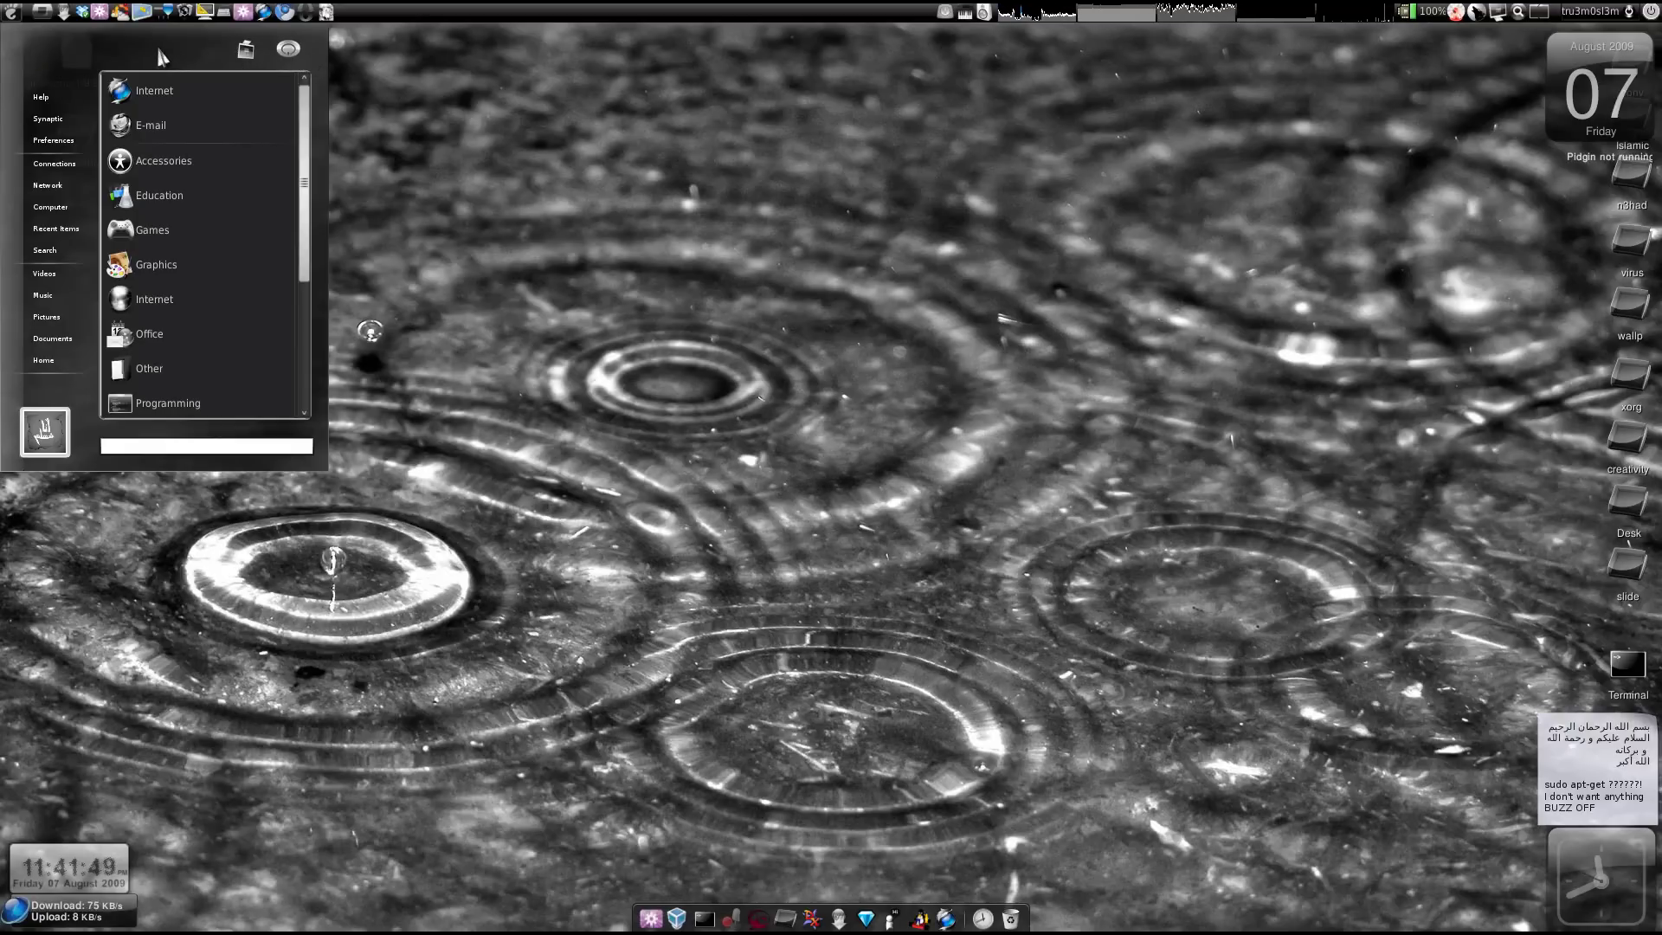
pyautogui.click(12, 13)
# Open GnoMenu preferences and change the menu theme from SlicknesS to Avio
pyautogui.rightClick(14, 17)
pyautogui.click(34, 35)
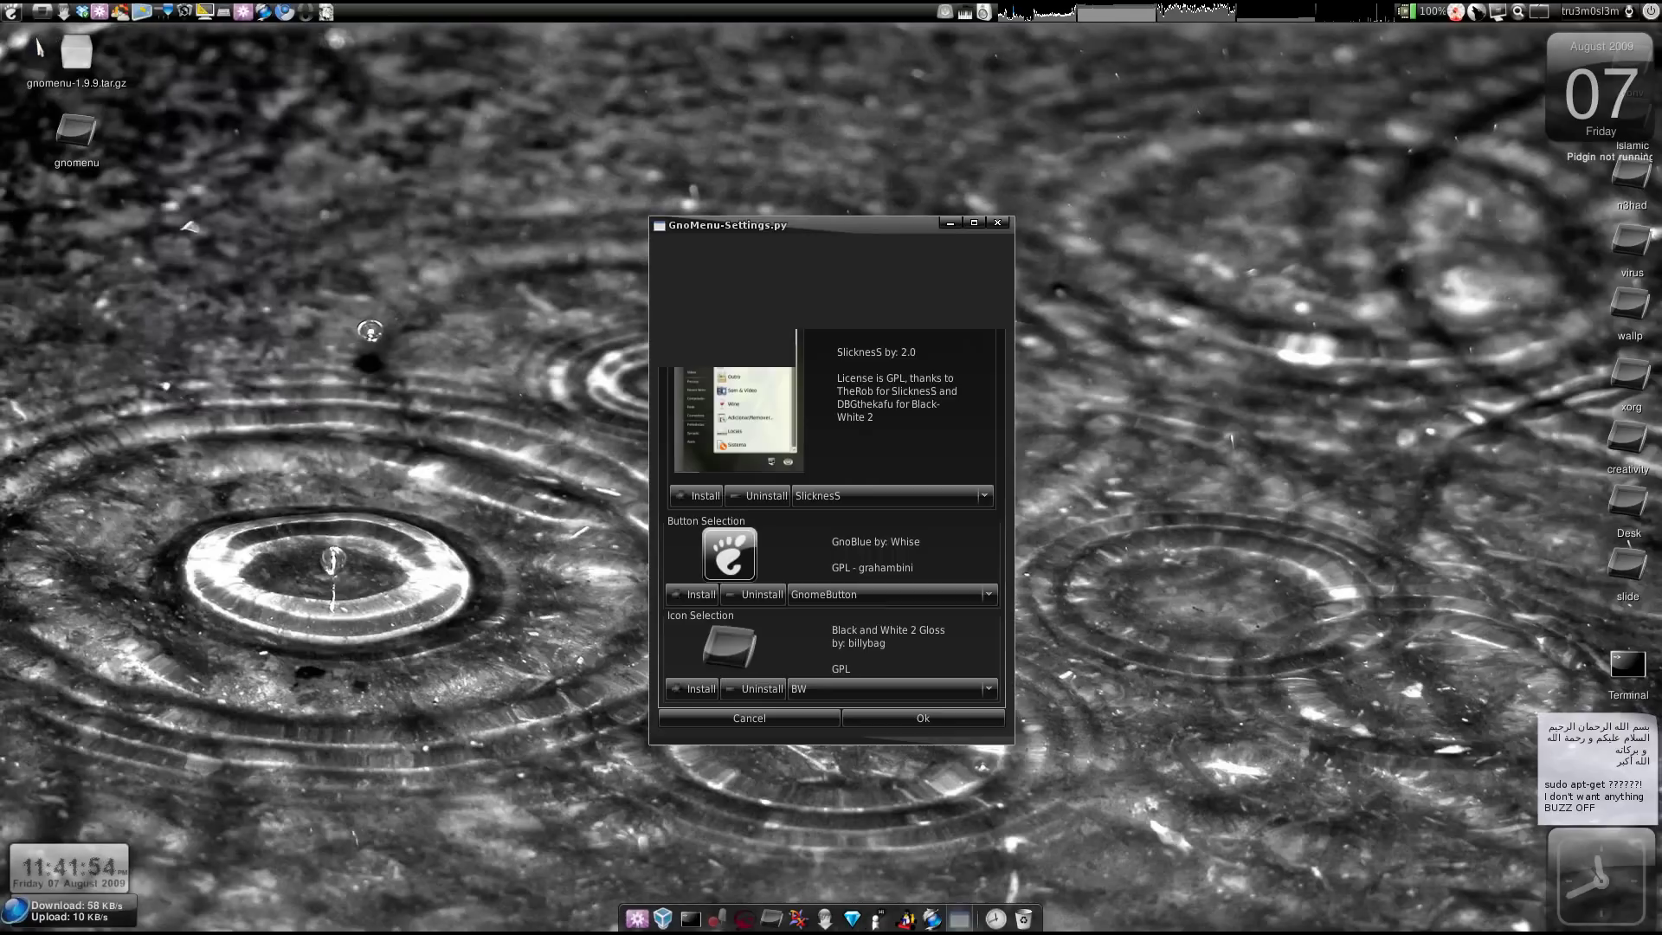
pyautogui.click(848, 500)
pyautogui.click(852, 507)
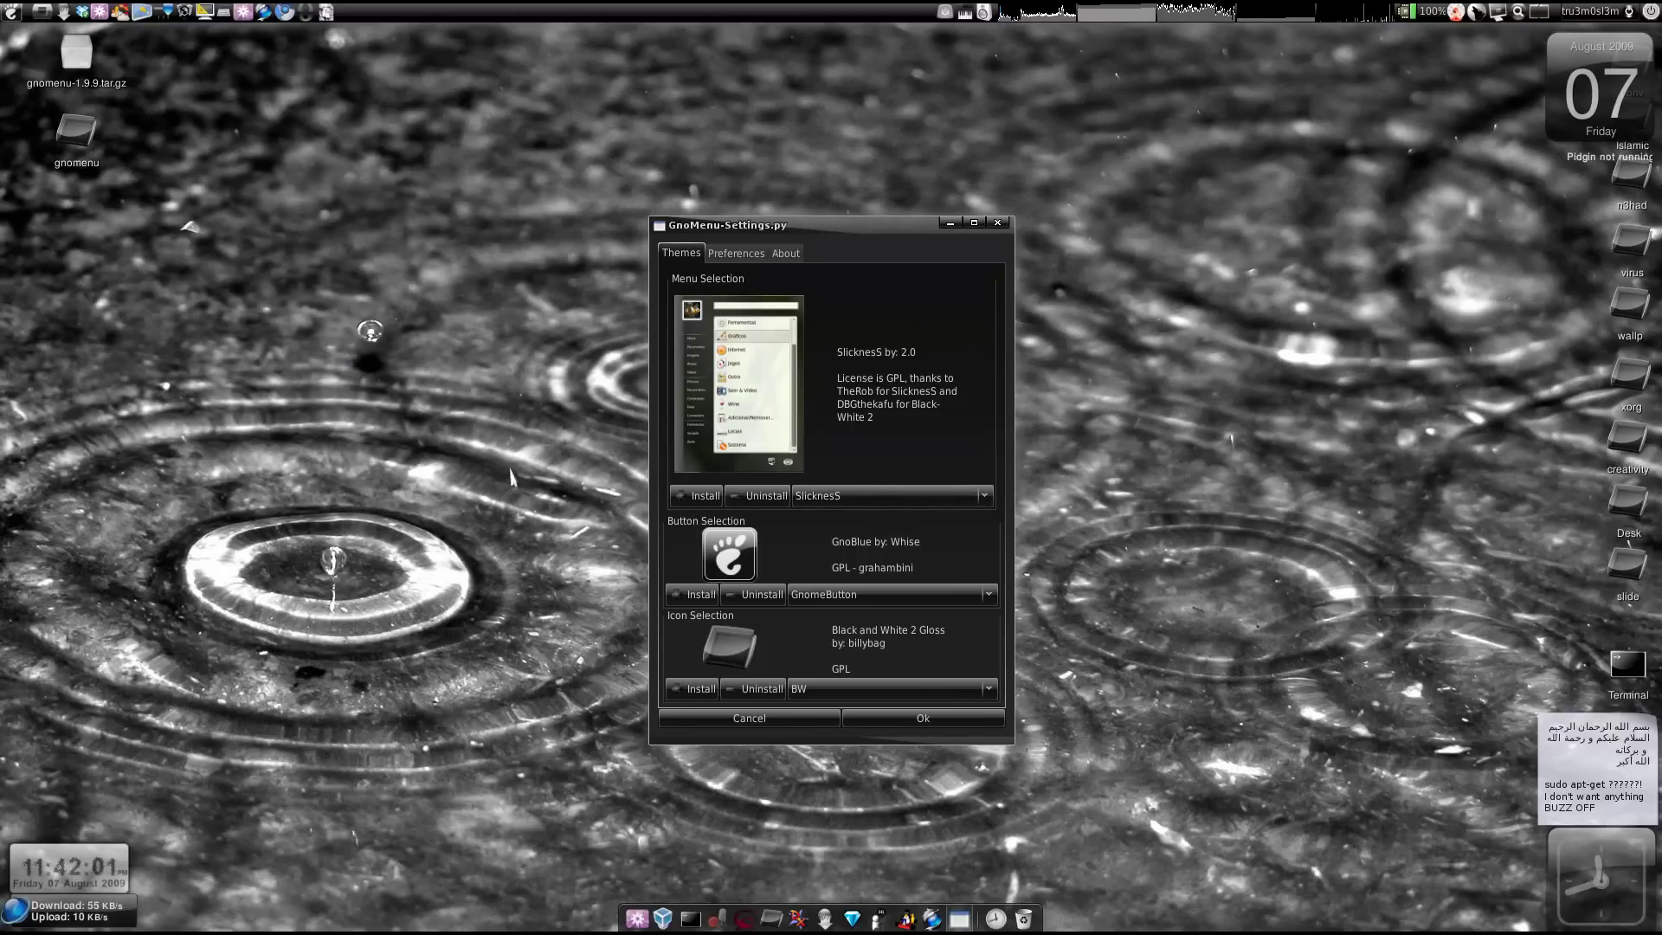
pyautogui.click(892, 495)
pyautogui.click(890, 239)
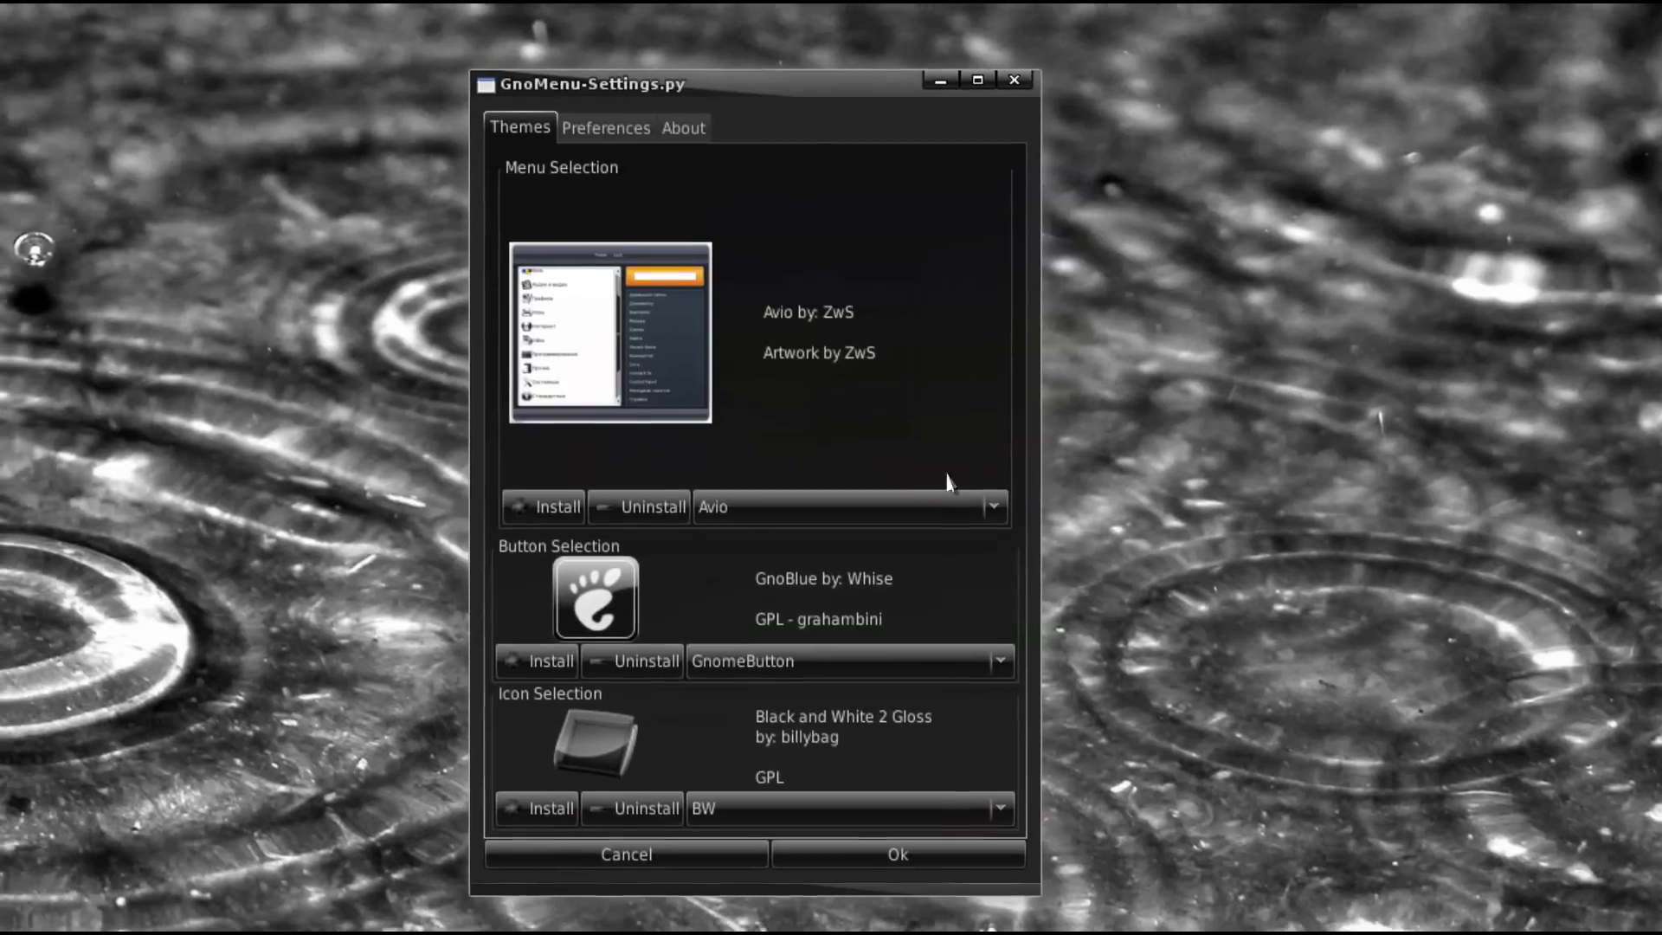
# Cycle through the menu themes in the Menu Selection list and settle on SilverXP by Whise
pyautogui.click(964, 558)
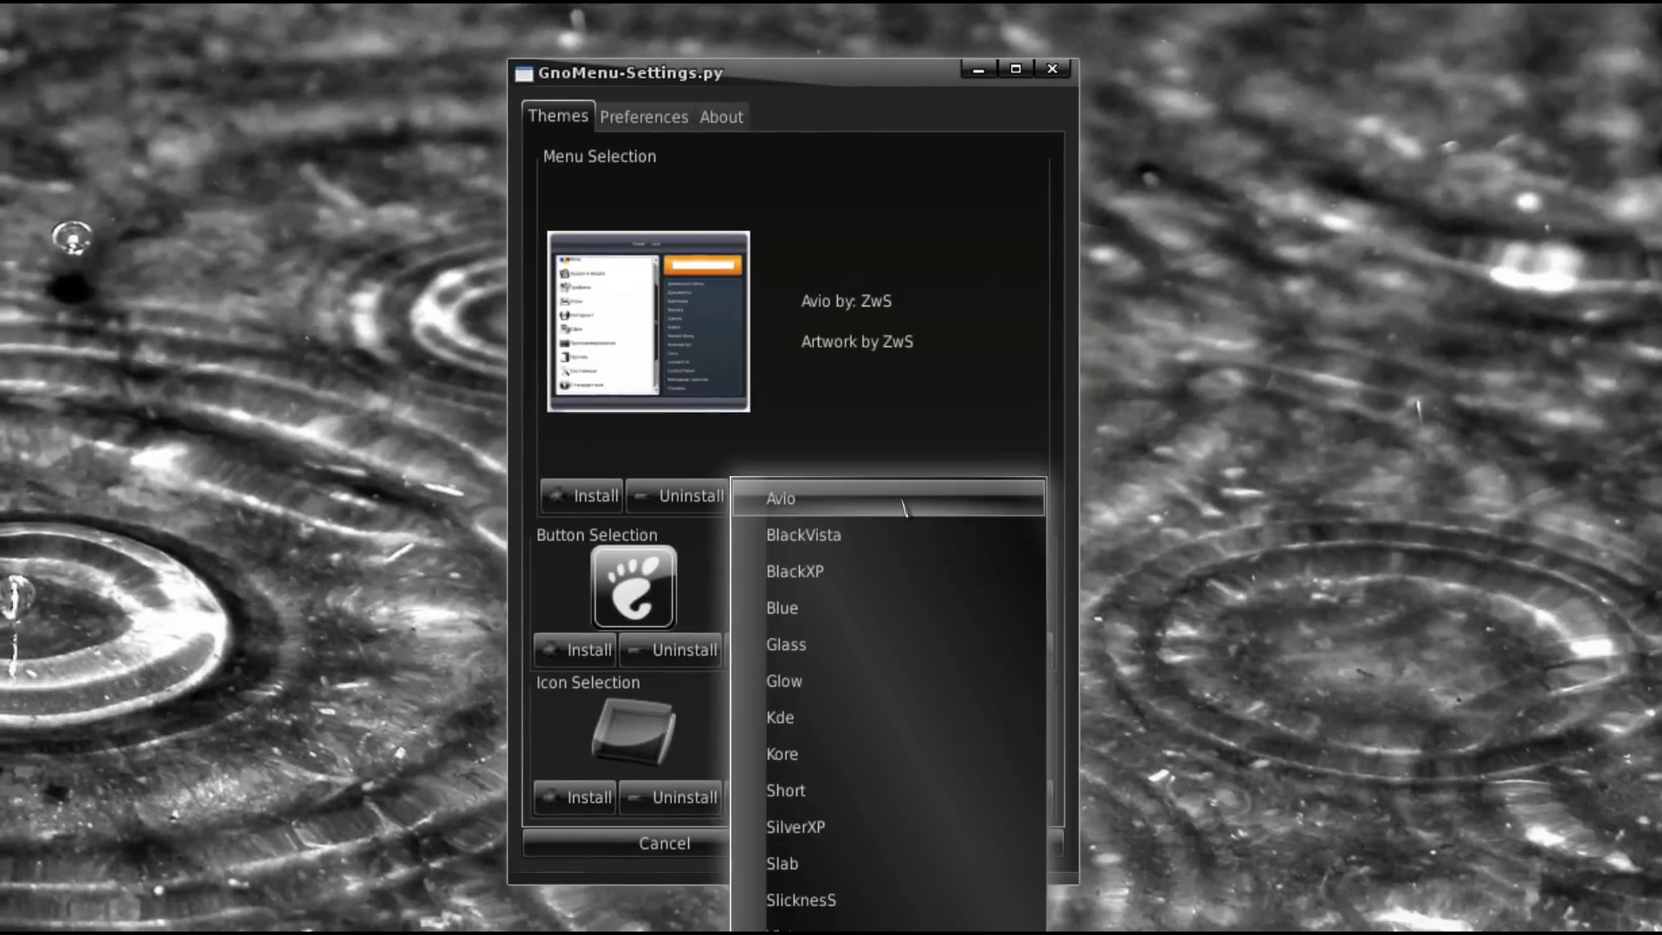
pyautogui.click(966, 563)
pyautogui.scroll(-1, 902, 507)
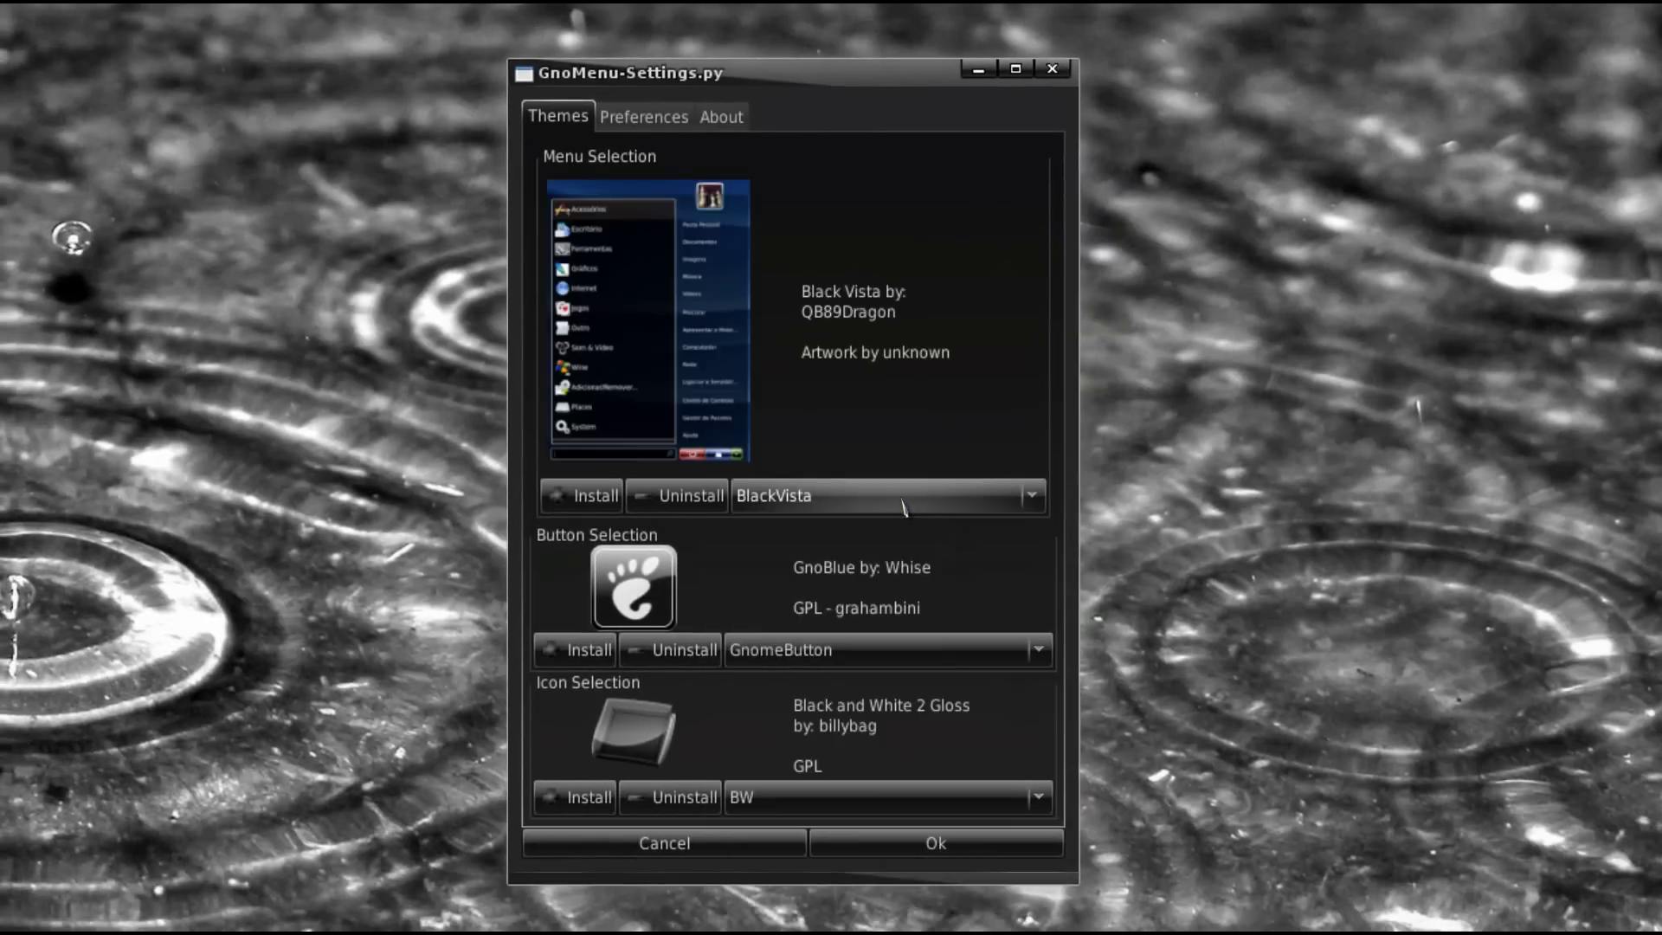
pyautogui.scroll(-1, 902, 506)
pyautogui.scroll(-1, 902, 506)
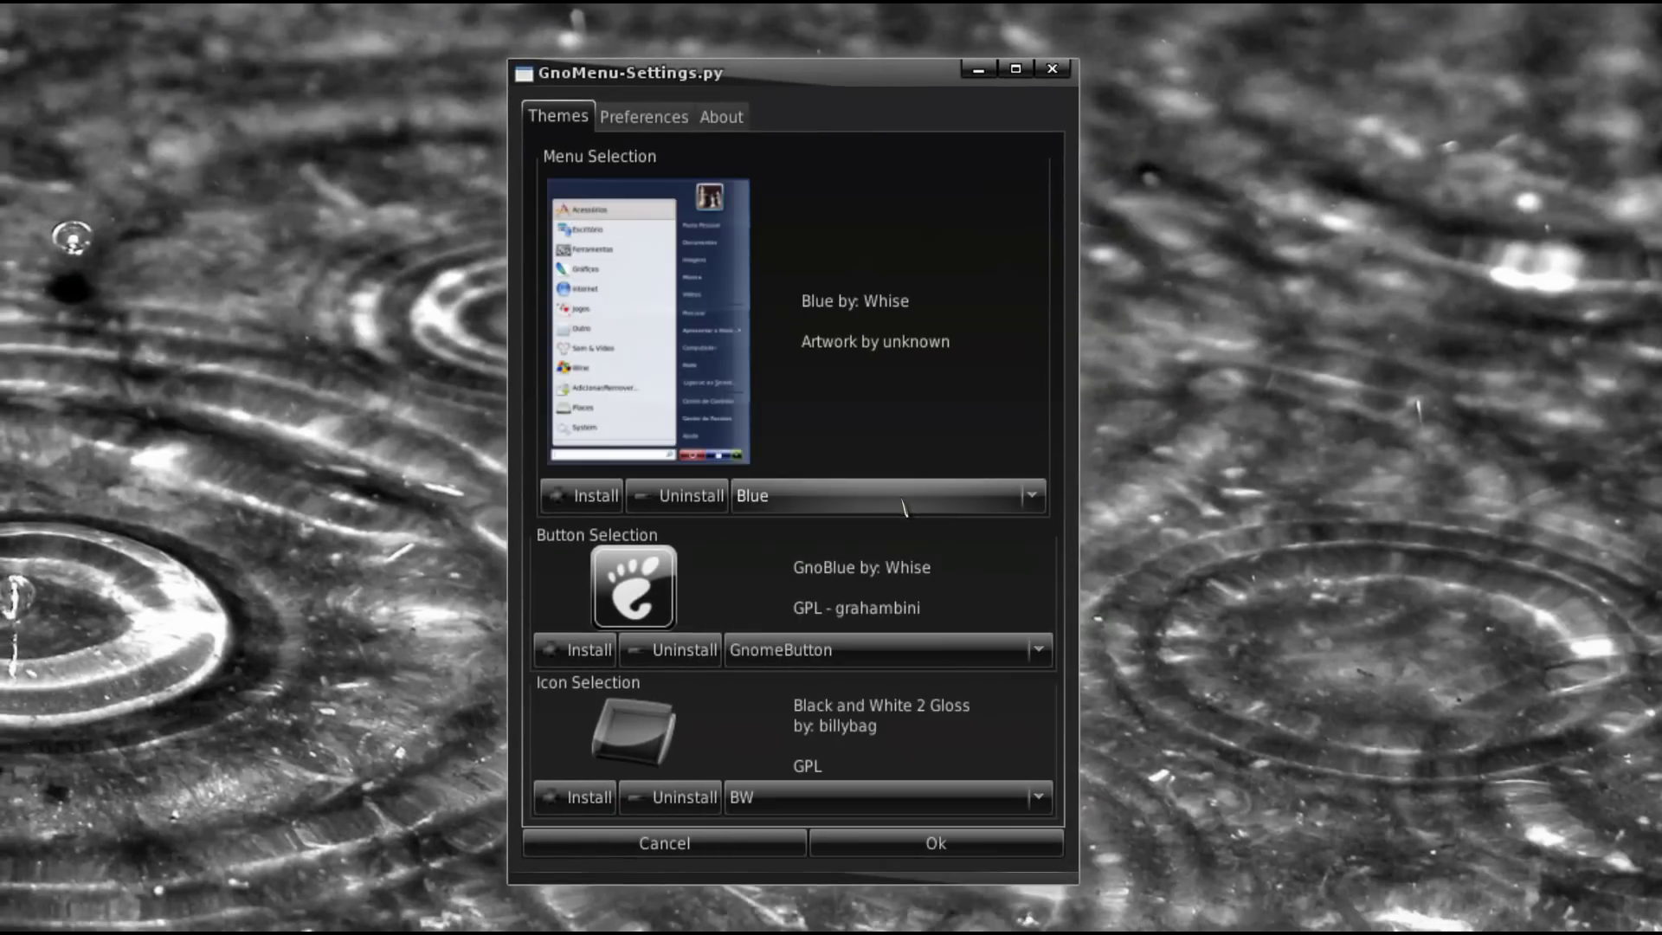
pyautogui.scroll(-2, 902, 507)
pyautogui.scroll(-1, 901, 507)
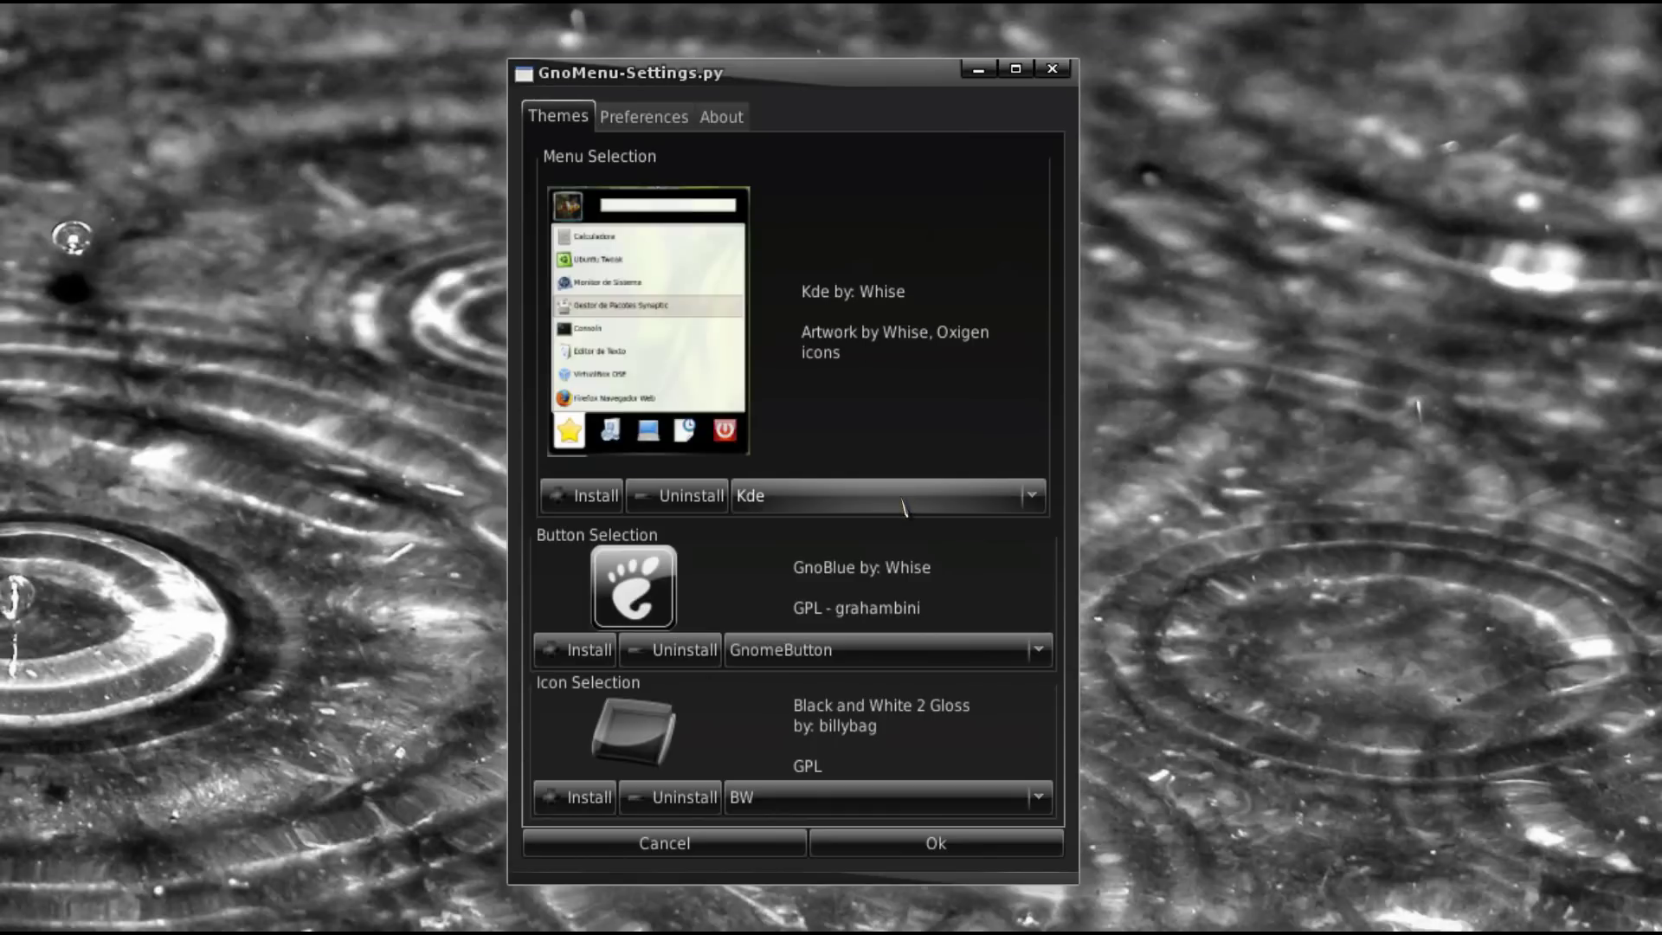
pyautogui.scroll(-1, 902, 506)
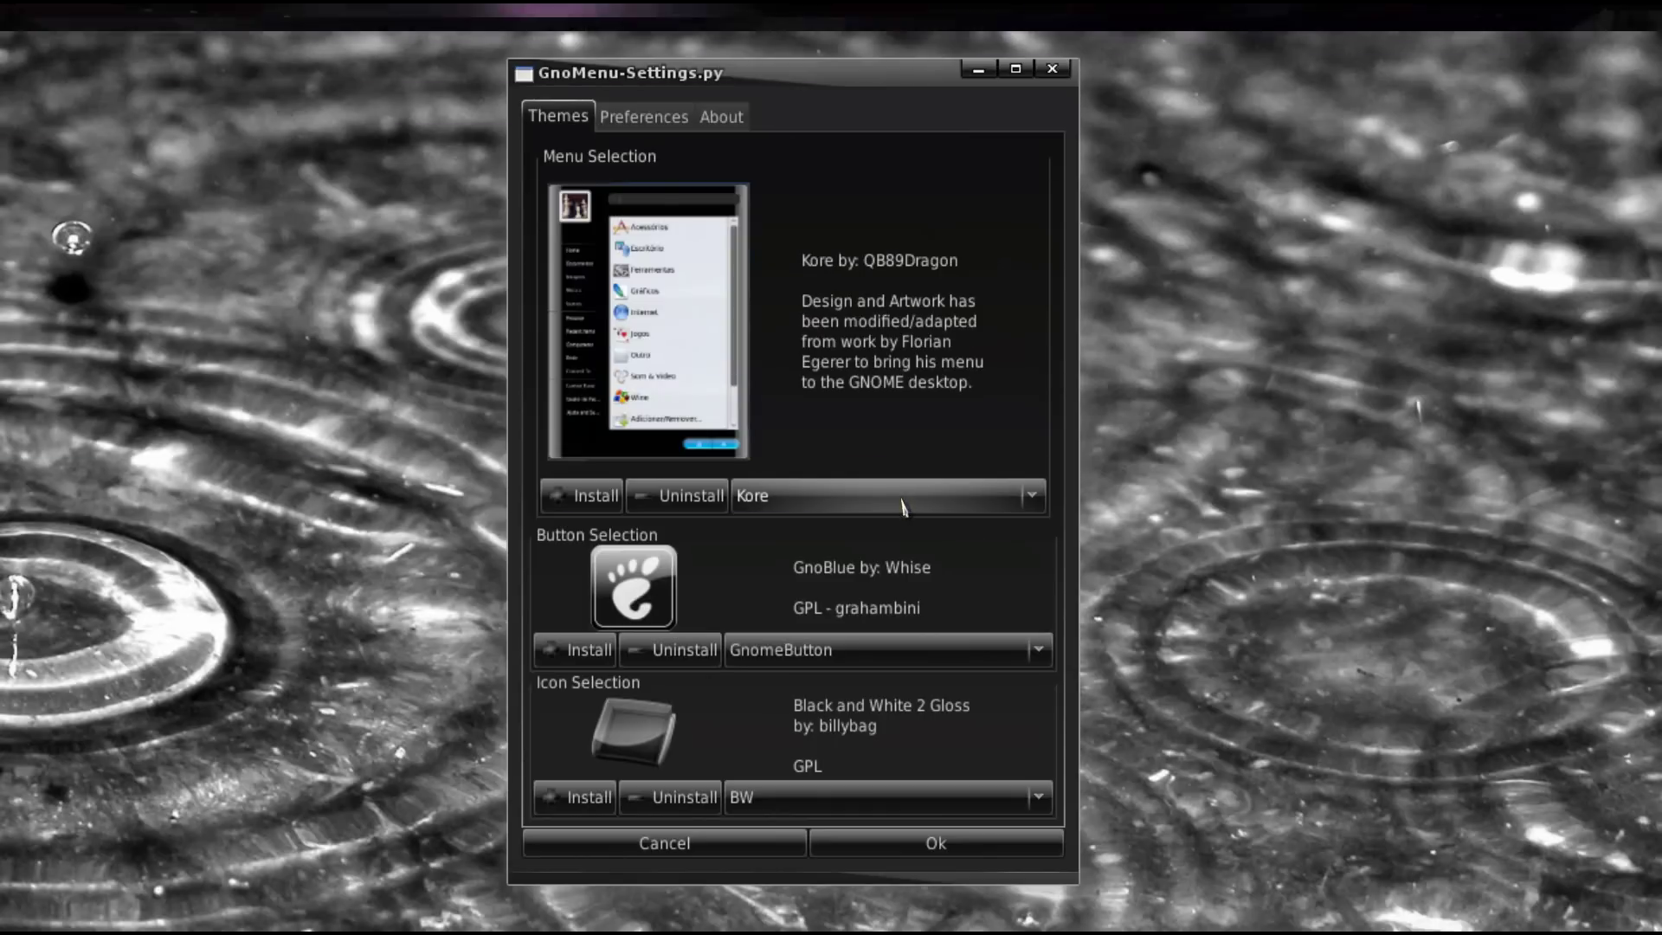
pyautogui.scroll(-1, 902, 506)
pyautogui.scroll(-1, 902, 506)
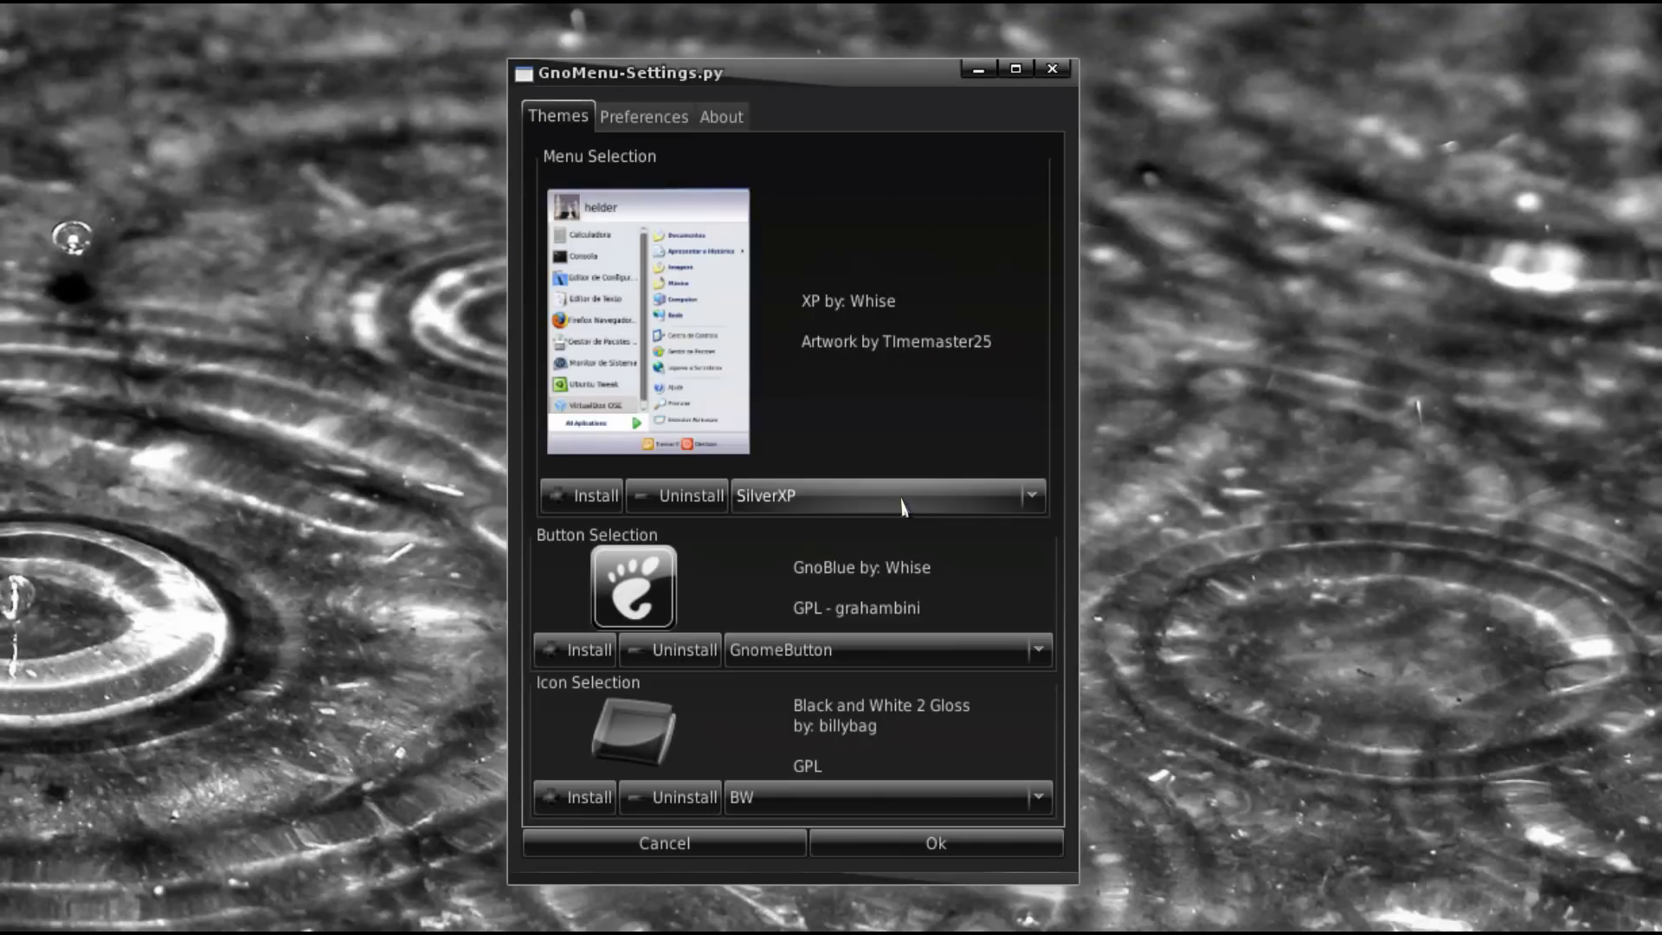
pyautogui.scroll(-1, 902, 507)
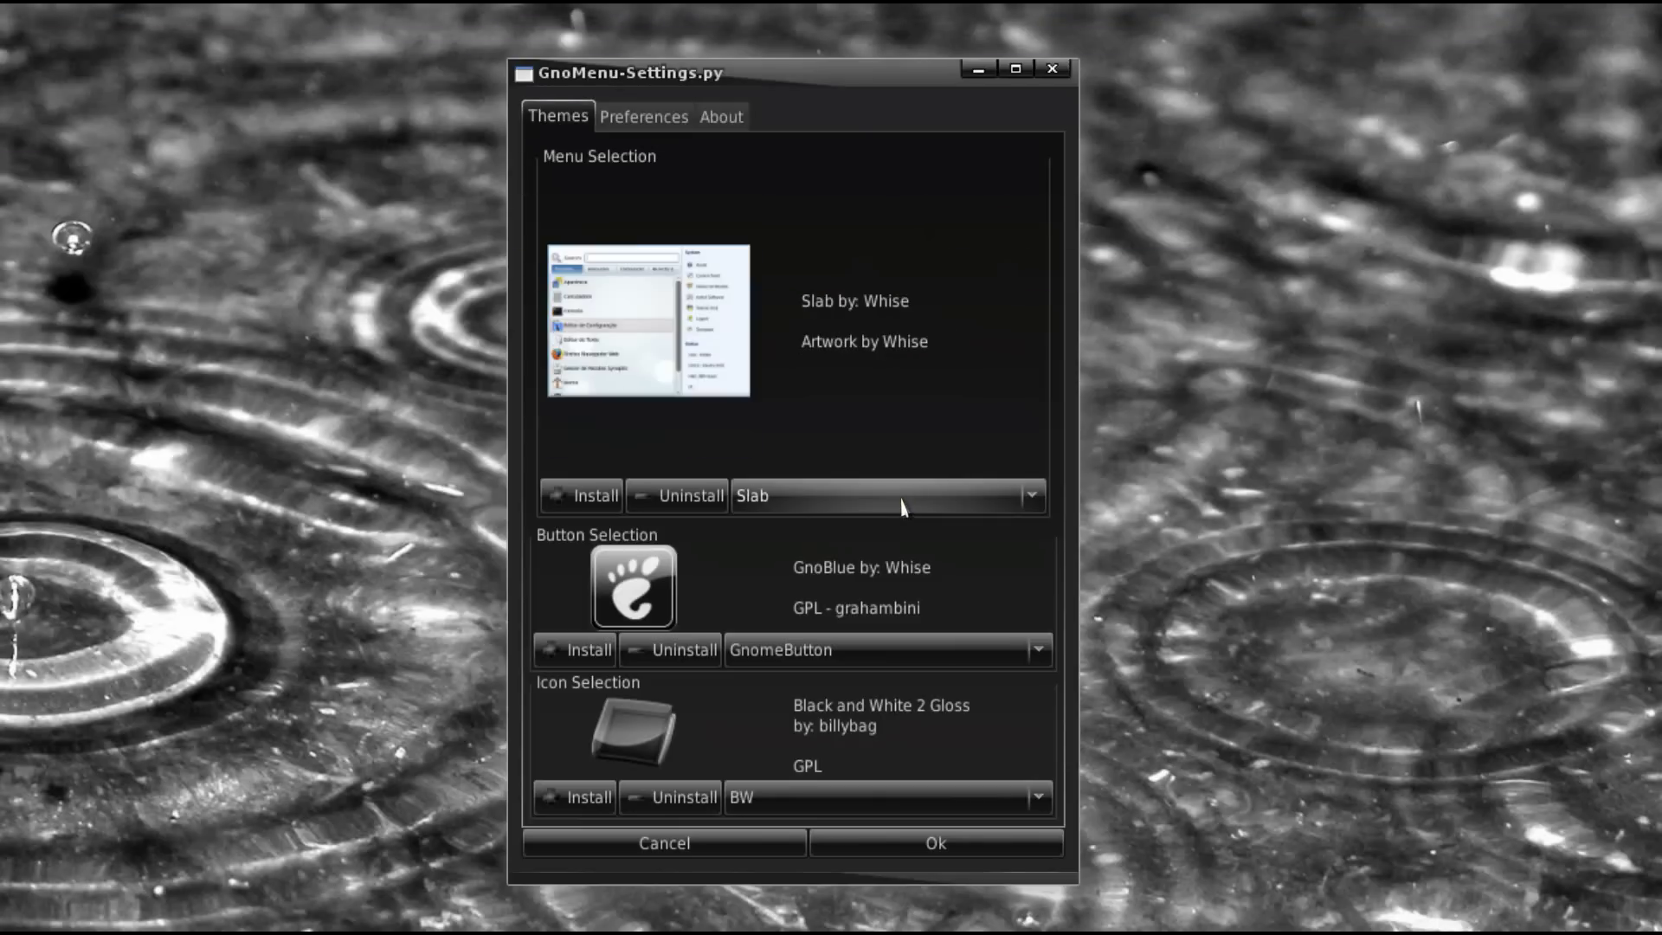
pyautogui.scroll(-2, 902, 506)
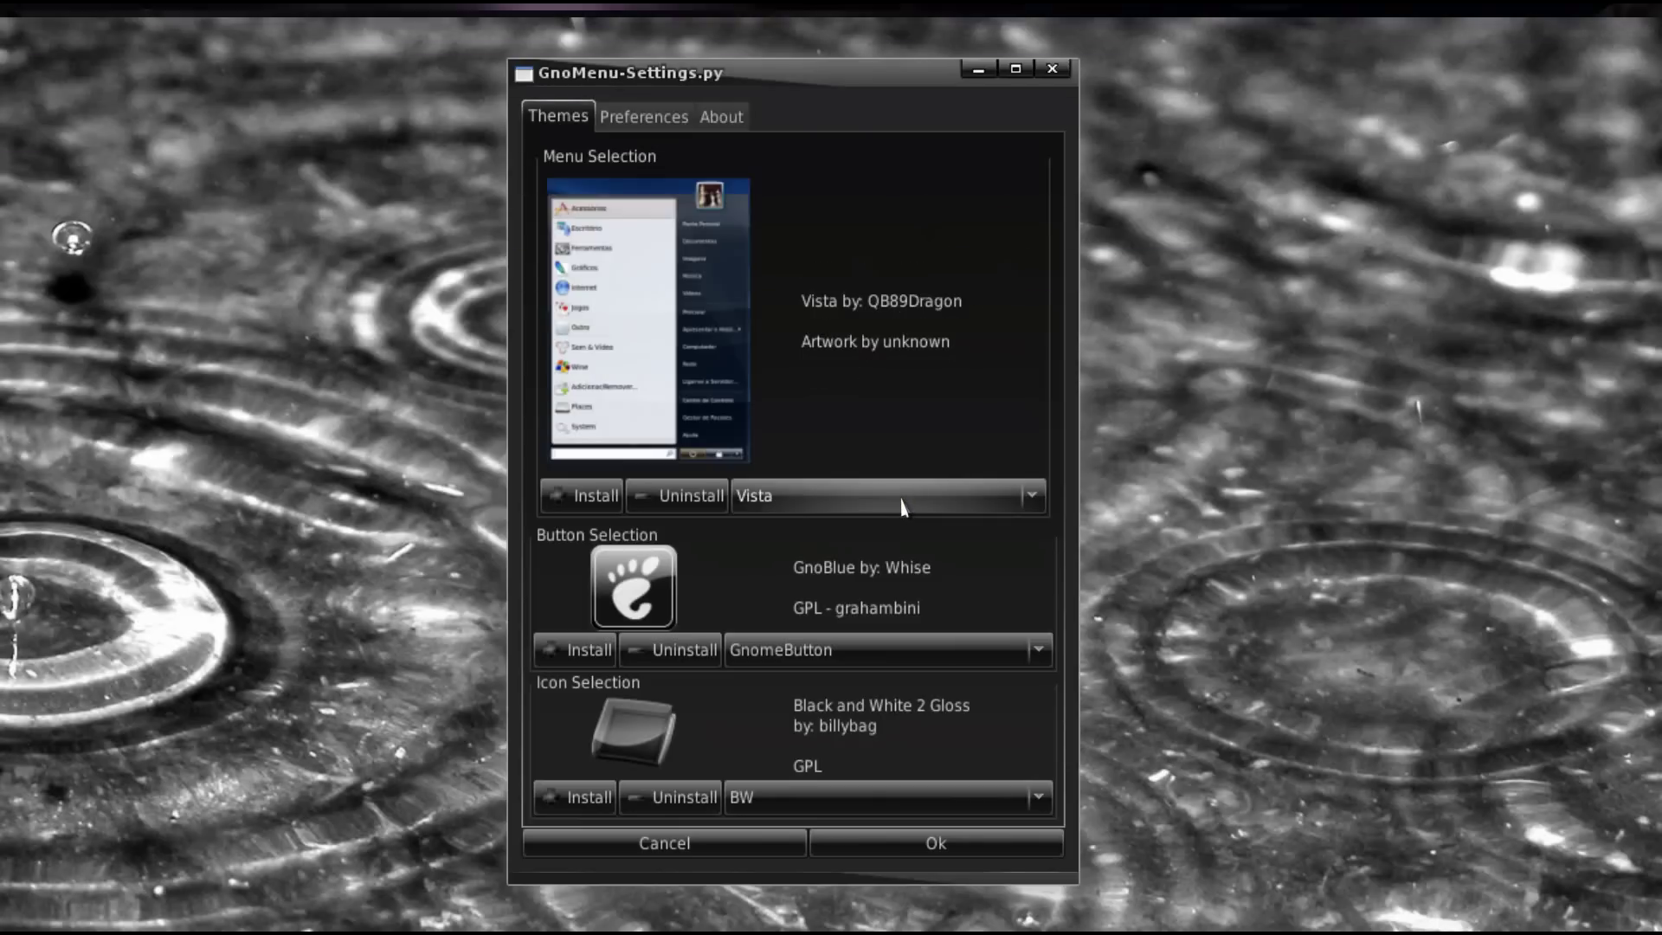
pyautogui.scroll(-1, 902, 506)
pyautogui.scroll(1, 902, 507)
pyautogui.scroll(-1, 902, 506)
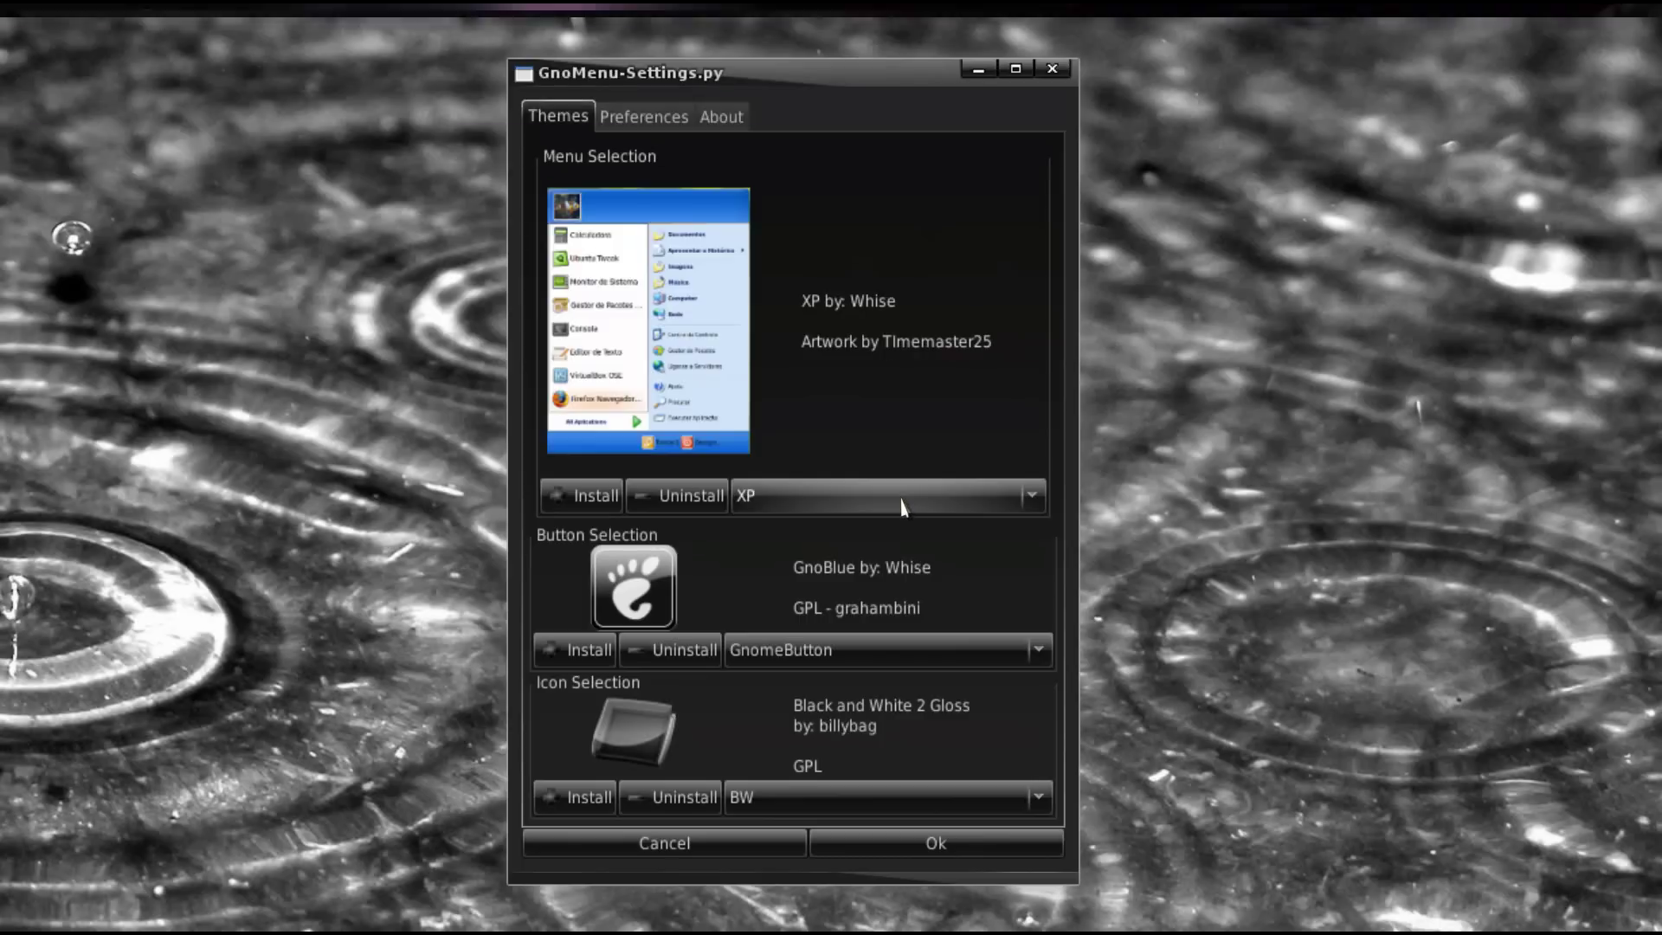
pyautogui.scroll(4, 902, 506)
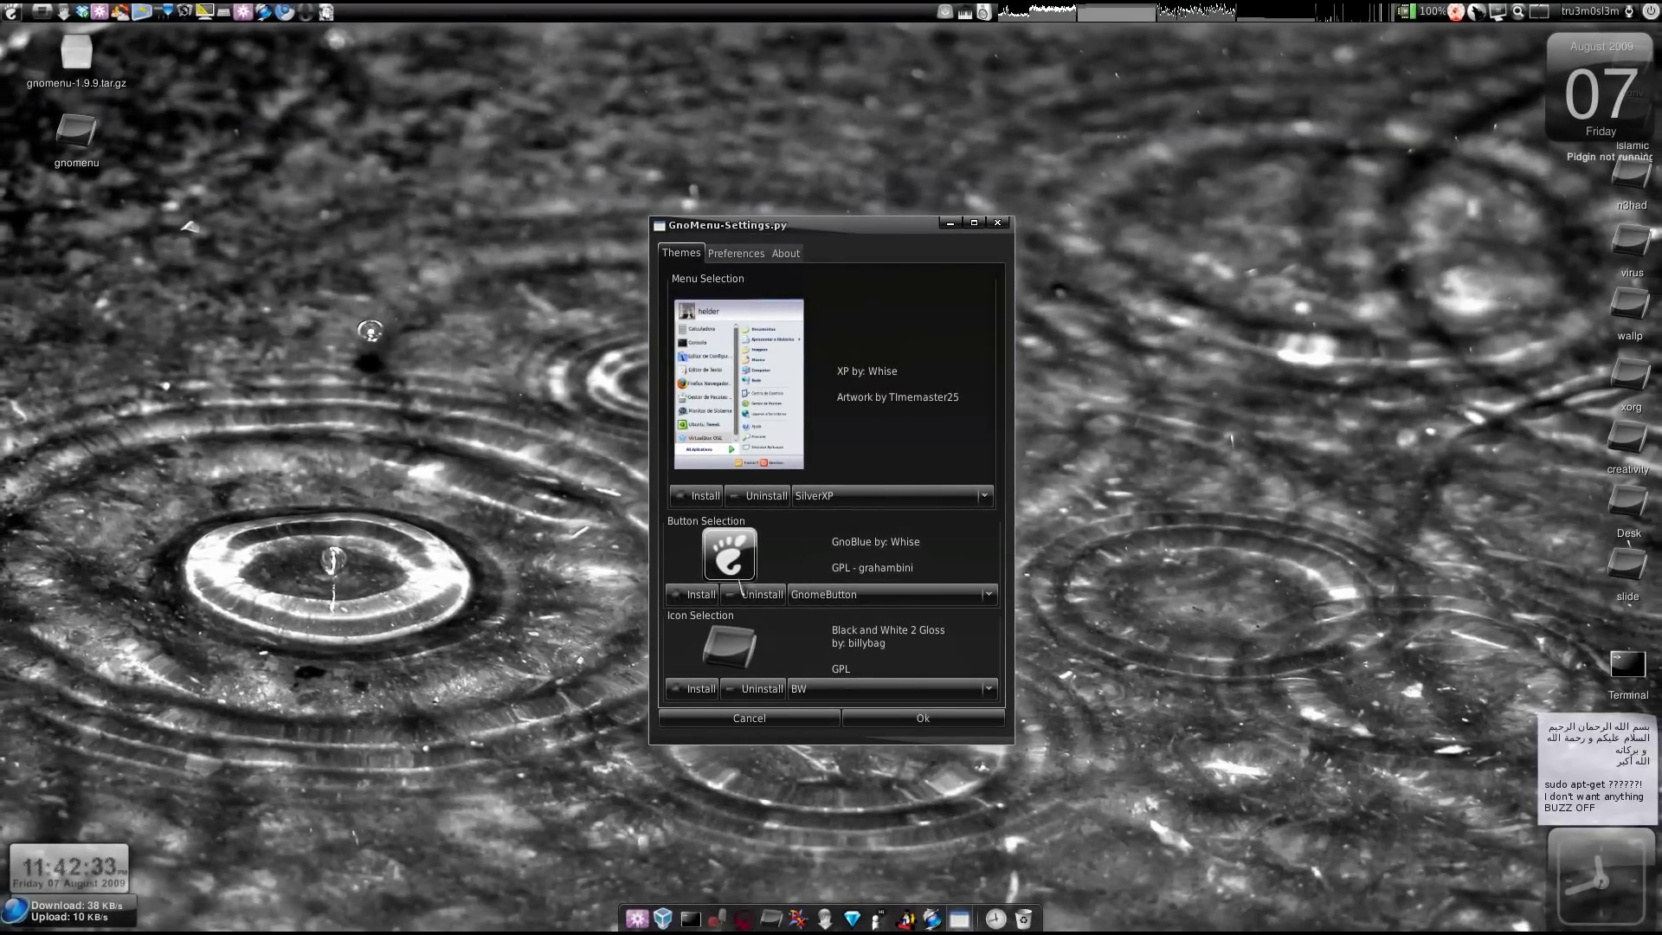
# Preview button themes starting from Arch and settle on the XP button style
pyautogui.click(828, 593)
pyautogui.click(846, 567)
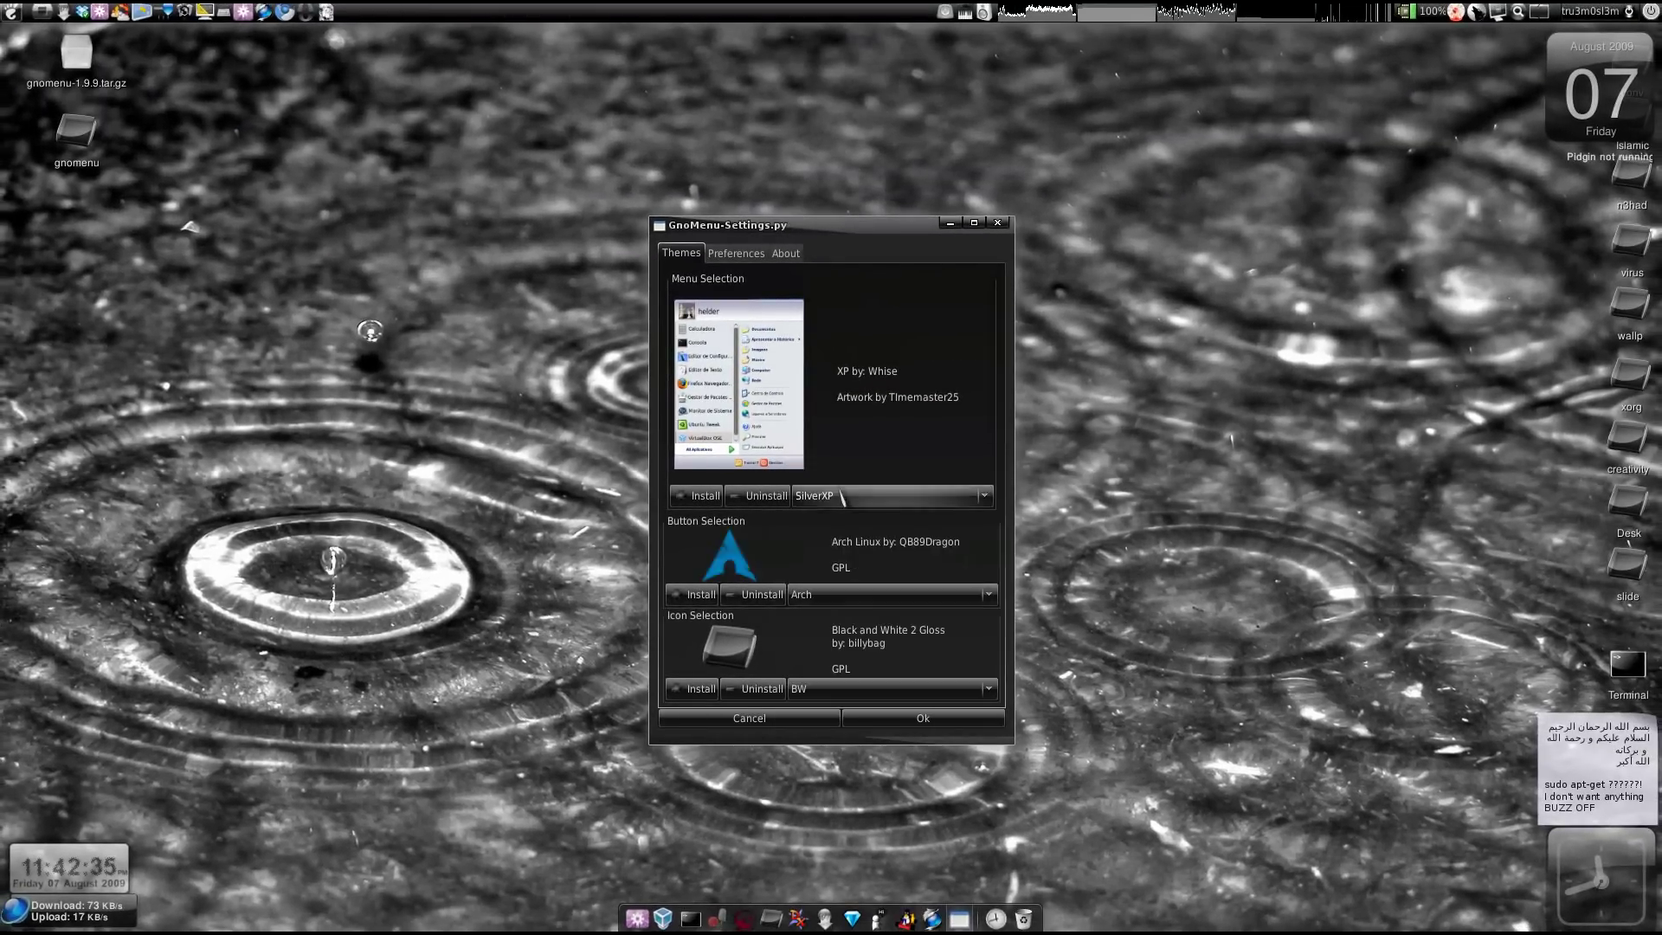
pyautogui.press('Down')
pyautogui.press('Down')
pyautogui.press('Down')
pyautogui.press('Down')
pyautogui.press('Down')
pyautogui.press('Down')
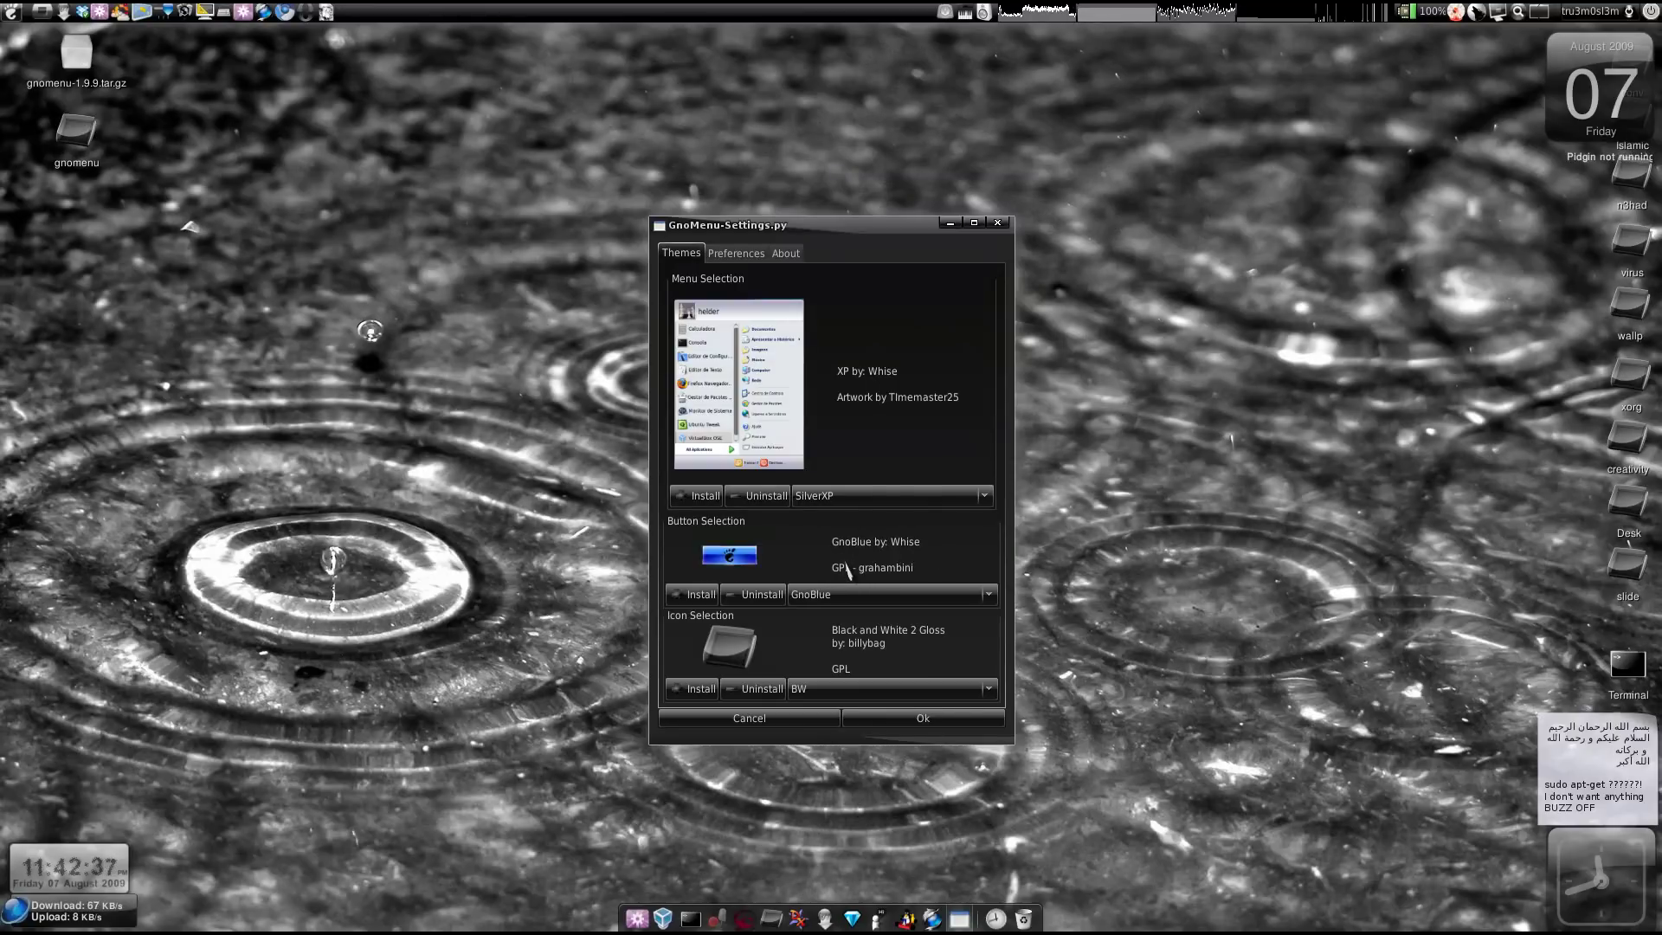
pyautogui.press('Down')
pyautogui.press('Down')
pyautogui.press('Down')
pyautogui.press('Down')
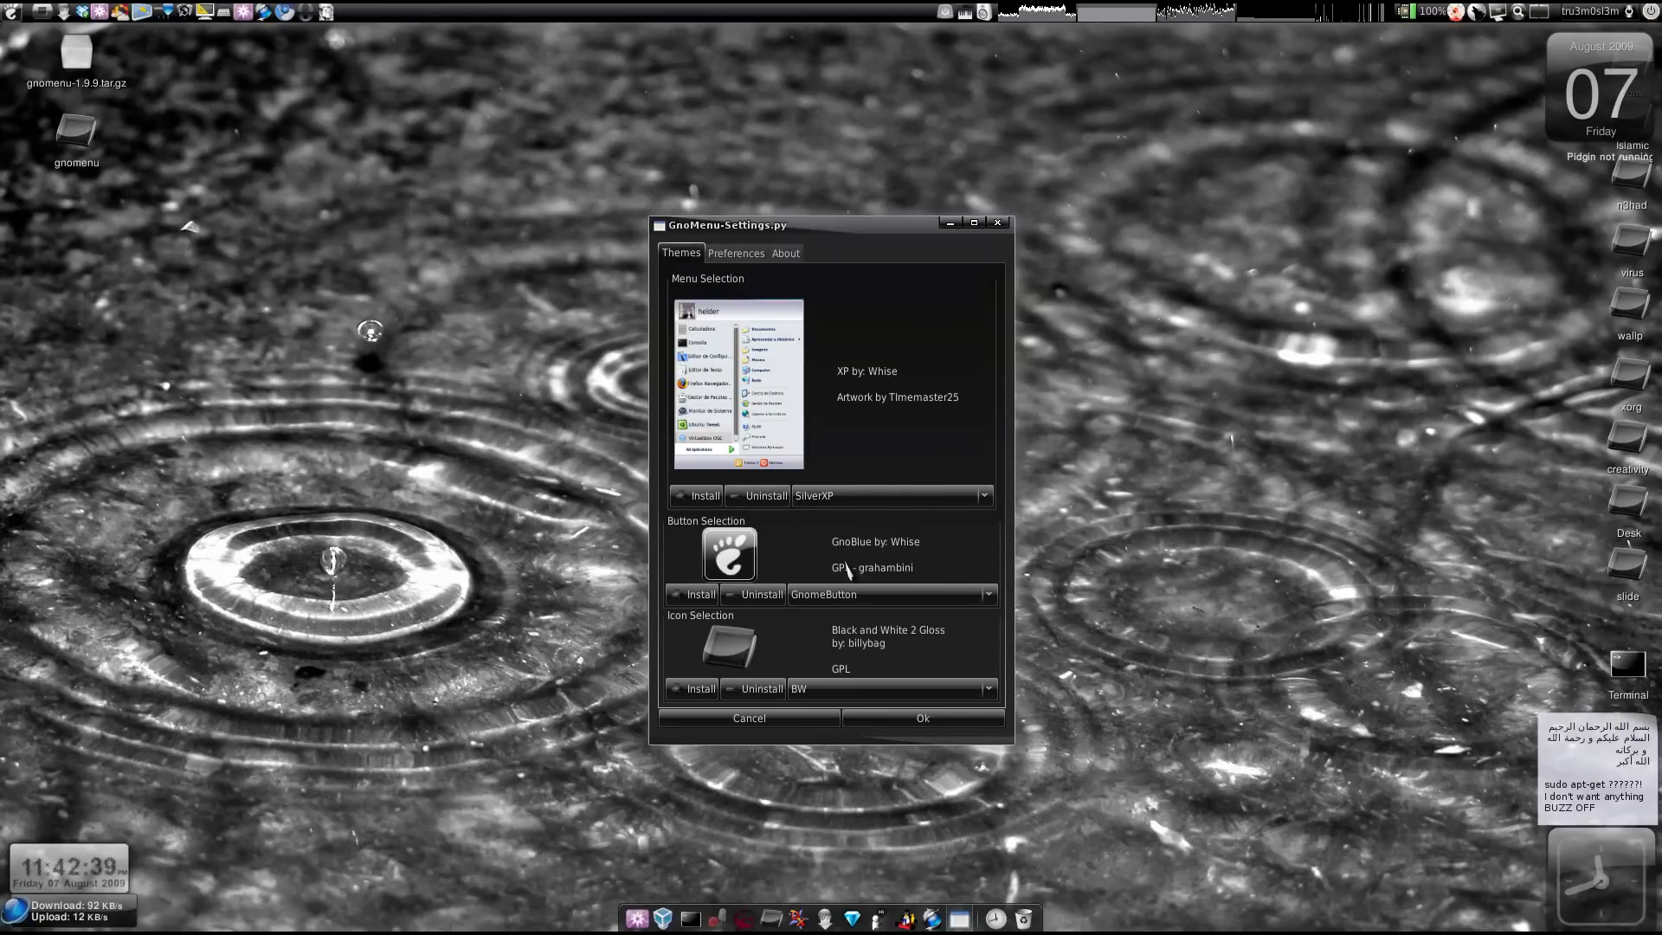
pyautogui.press('Down')
pyautogui.press('Down')
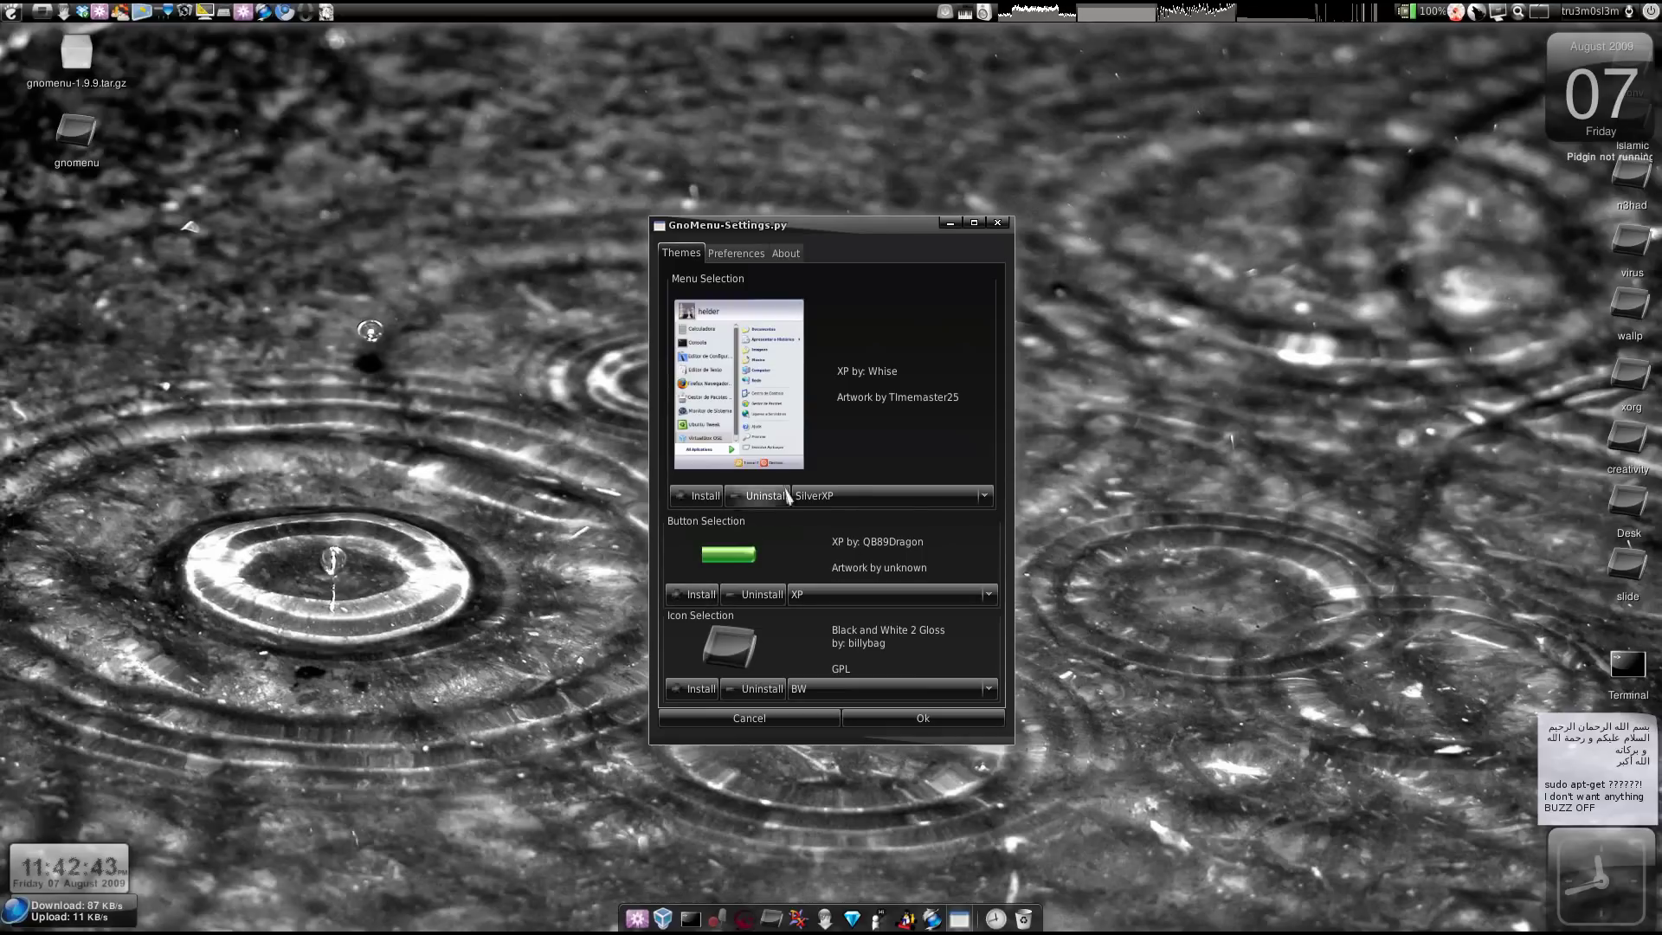
# Look over the Preferences and About pages, return to Themes, and close GnoMenu-Settings
pyautogui.click(711, 251)
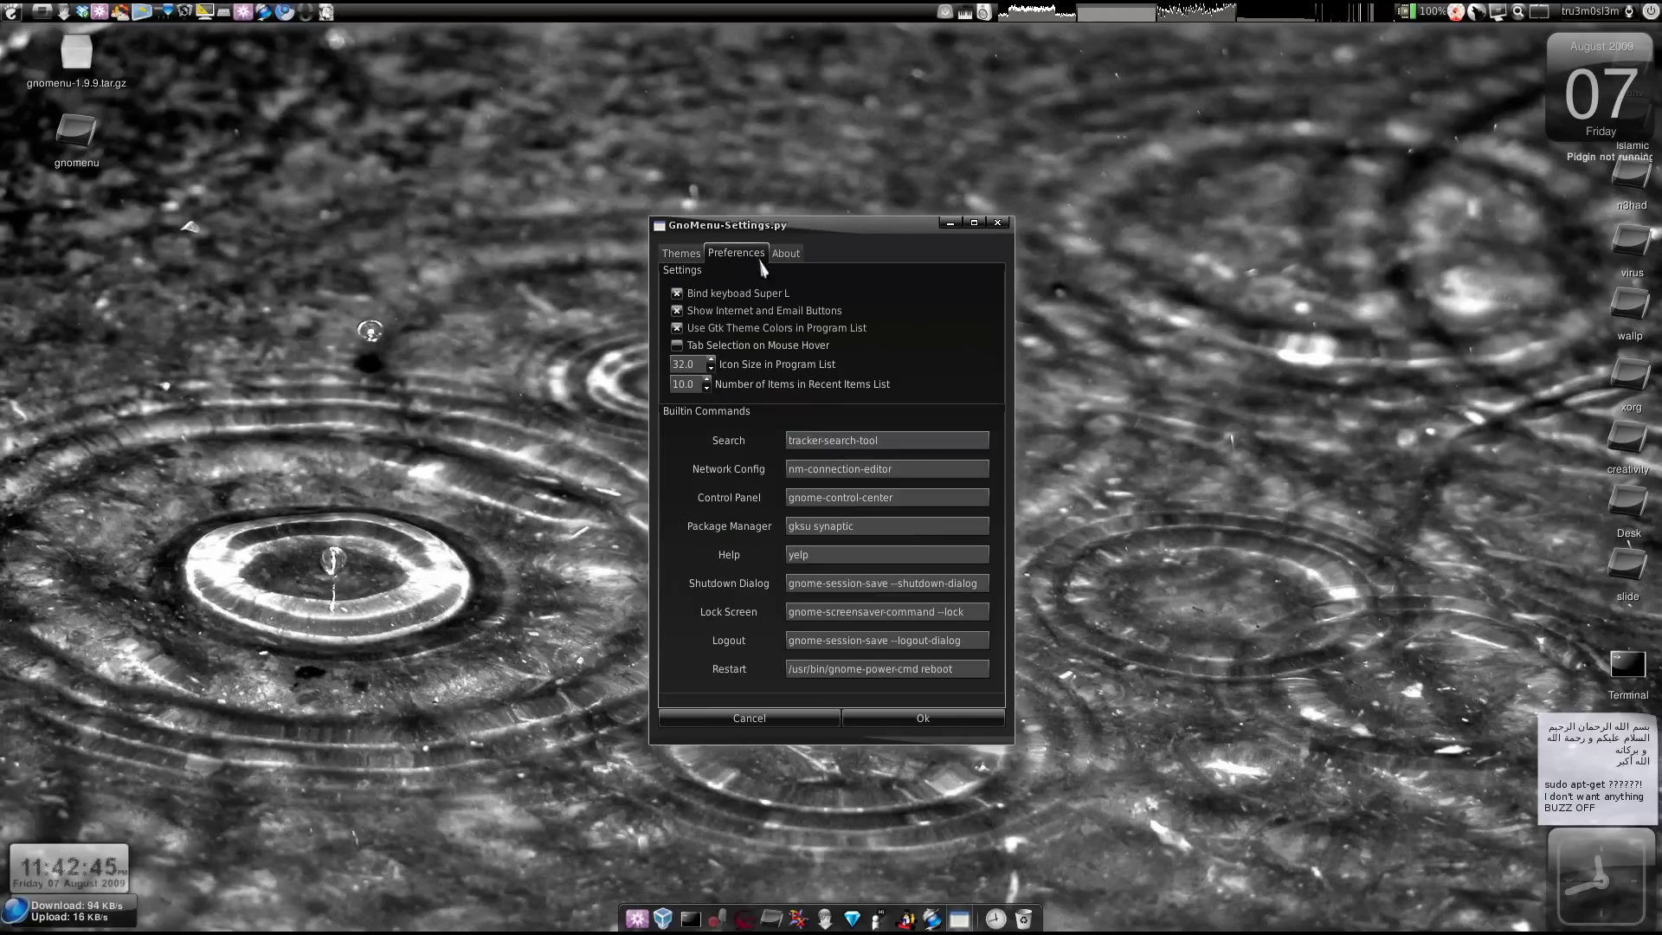
pyautogui.click(786, 255)
pyautogui.click(692, 257)
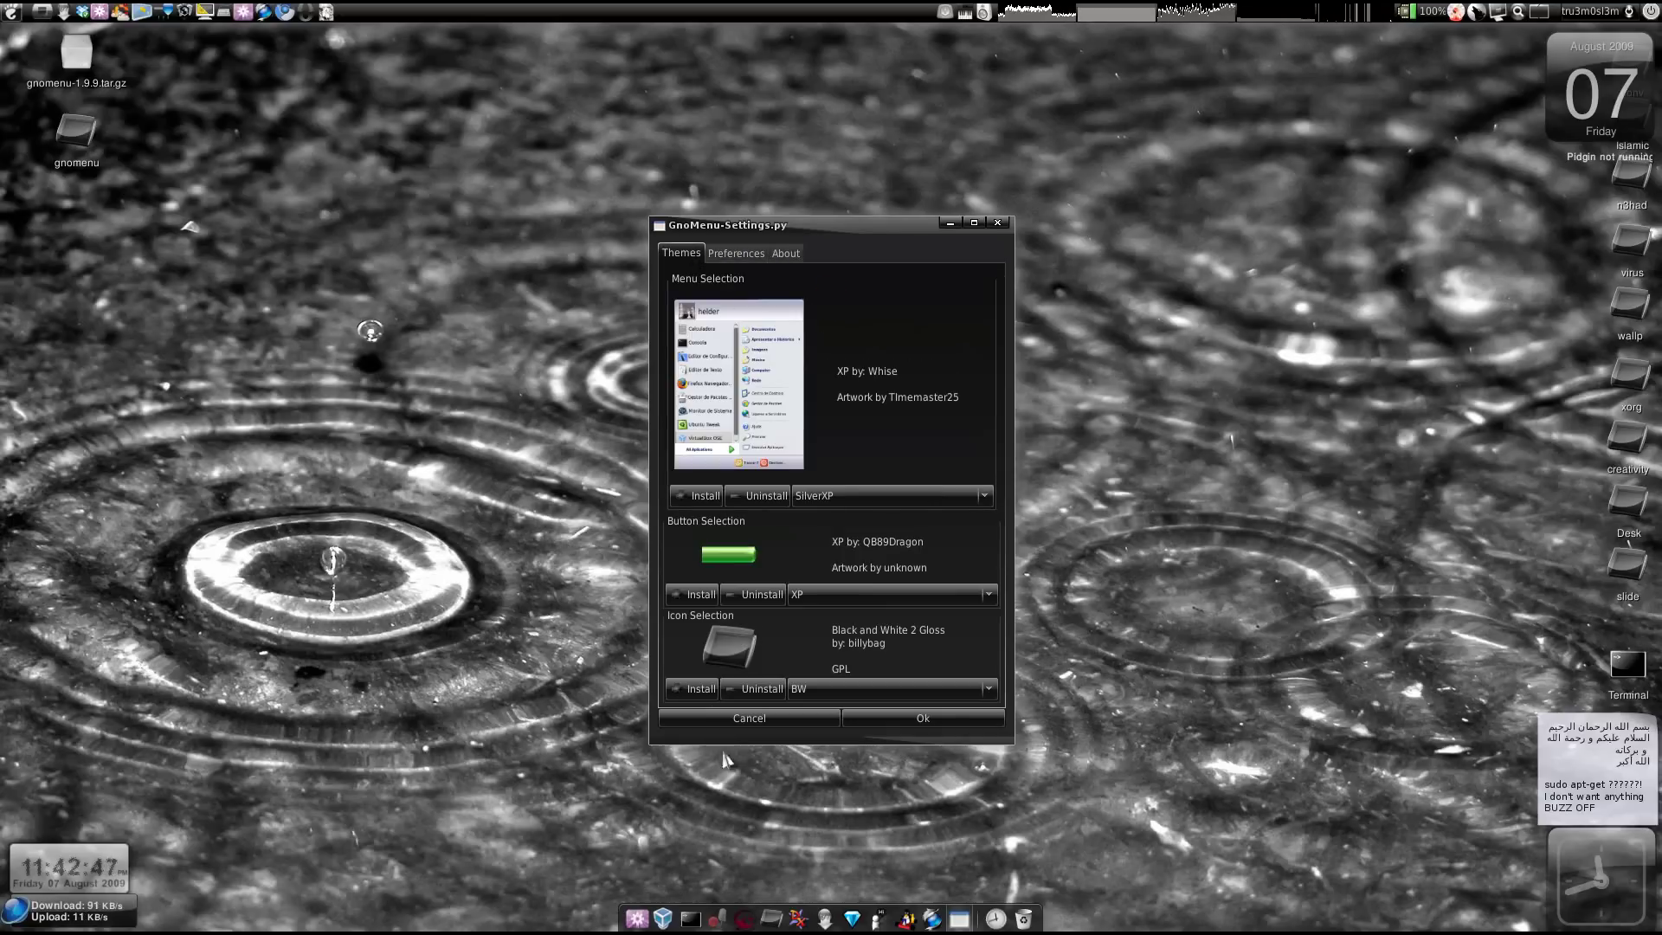
pyautogui.click(740, 721)
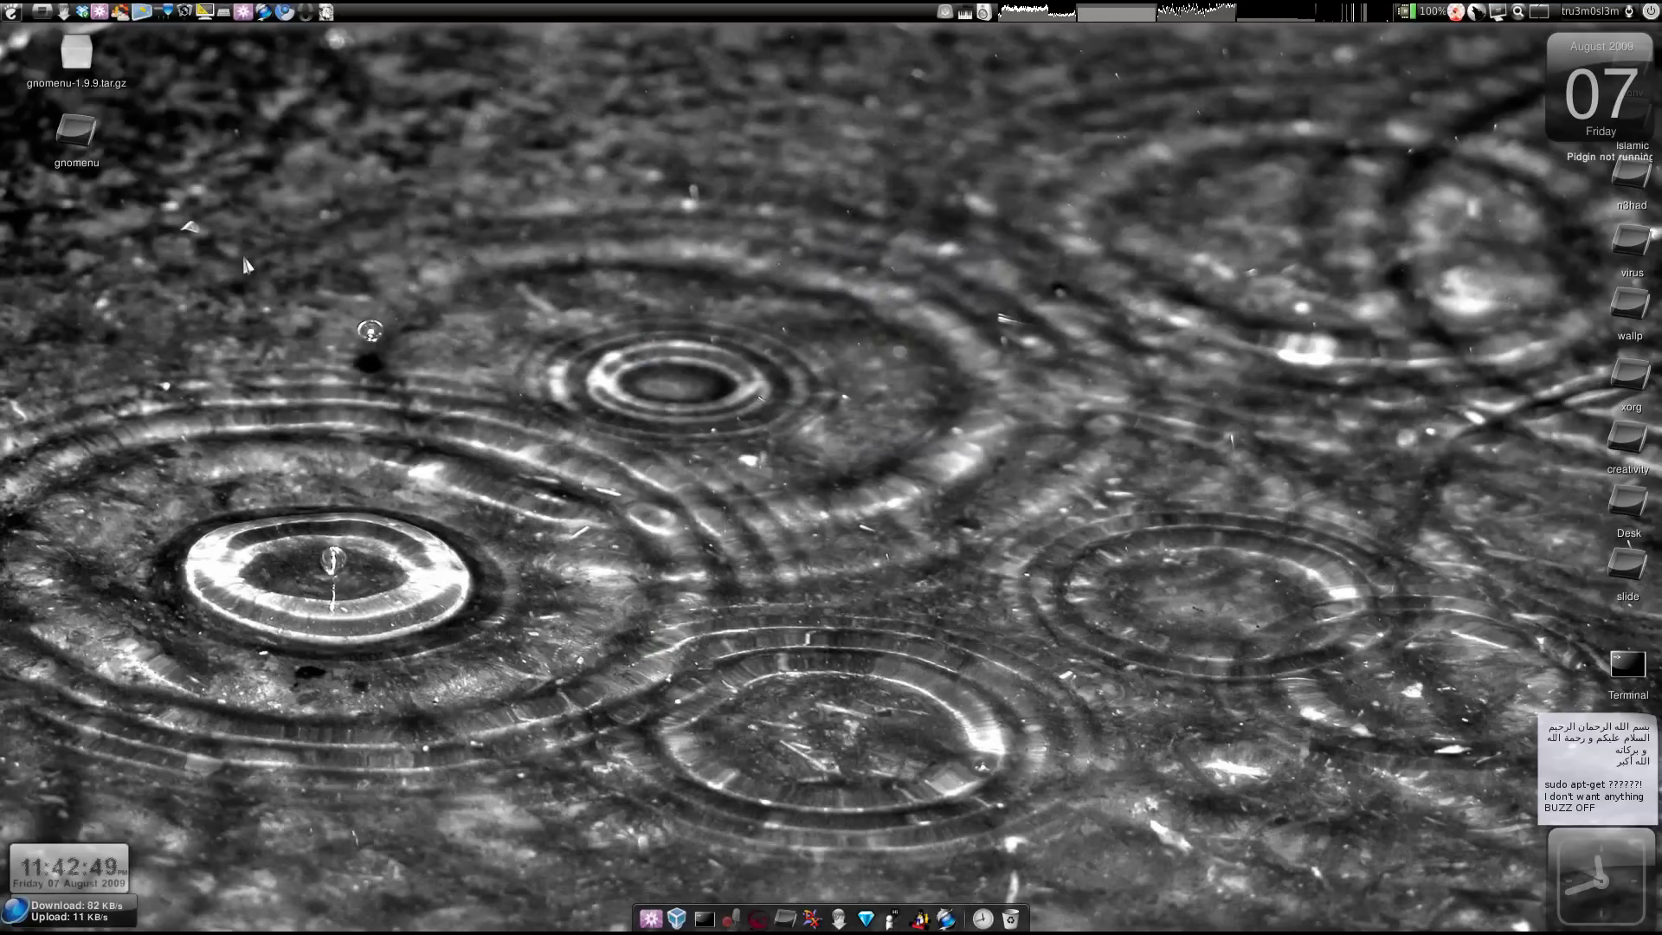
# Open the GnoMenu start menu and browse the Education and Accessories categories
pyautogui.click(12, 11)
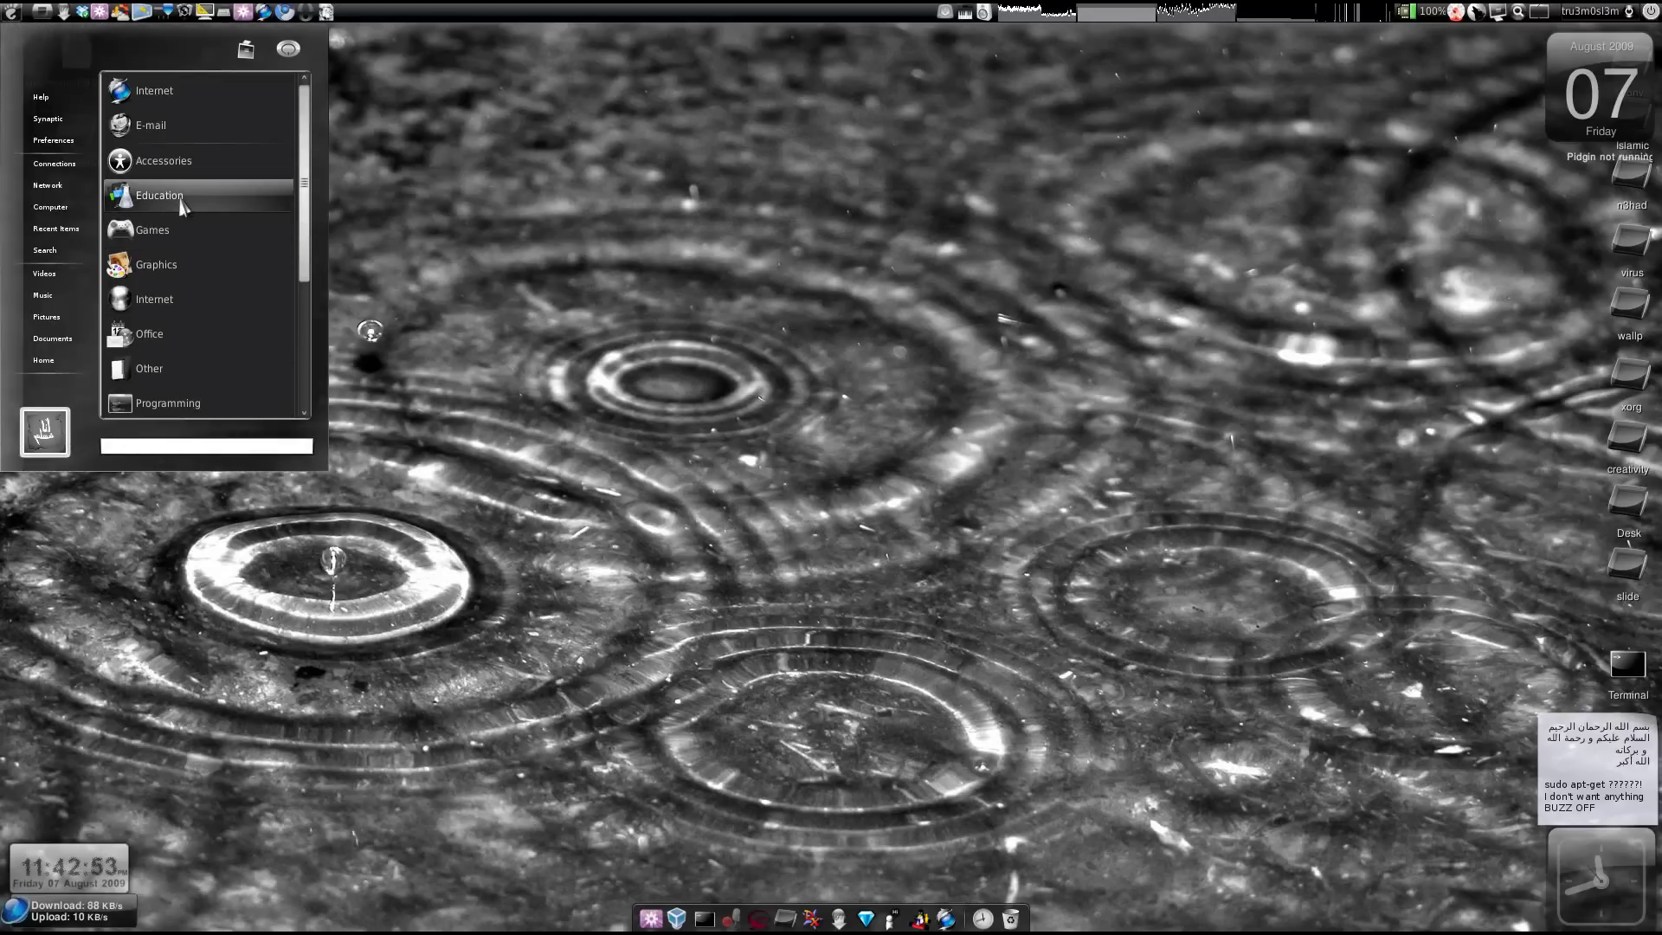
pyautogui.click(182, 197)
pyautogui.click(169, 405)
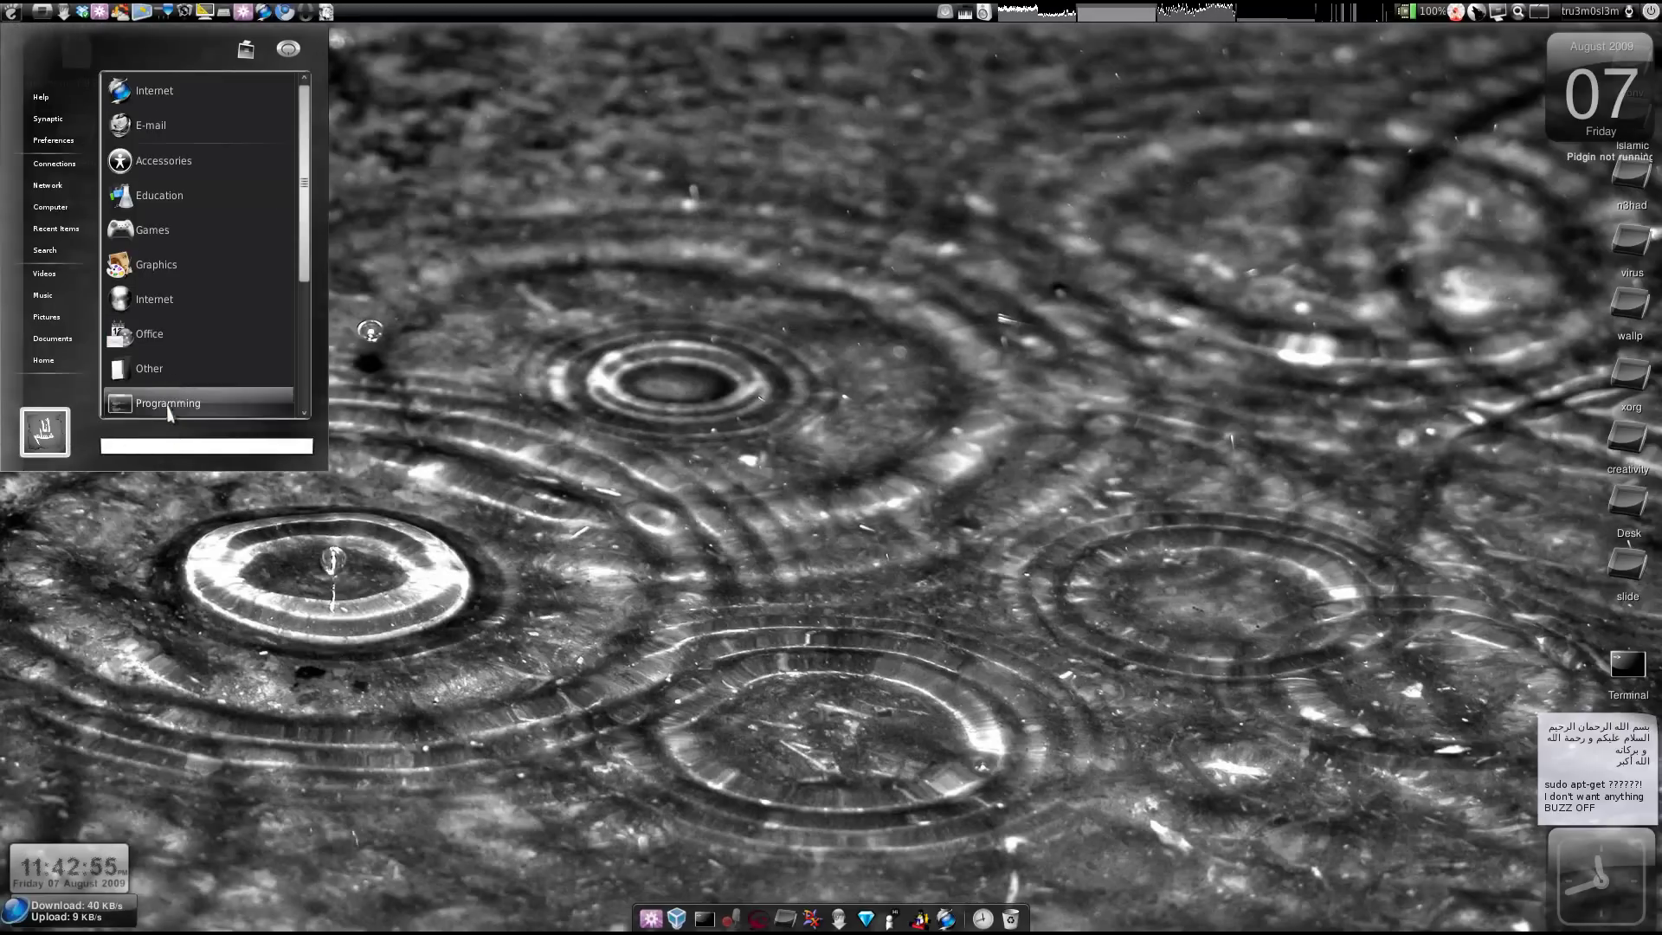
pyautogui.click(177, 162)
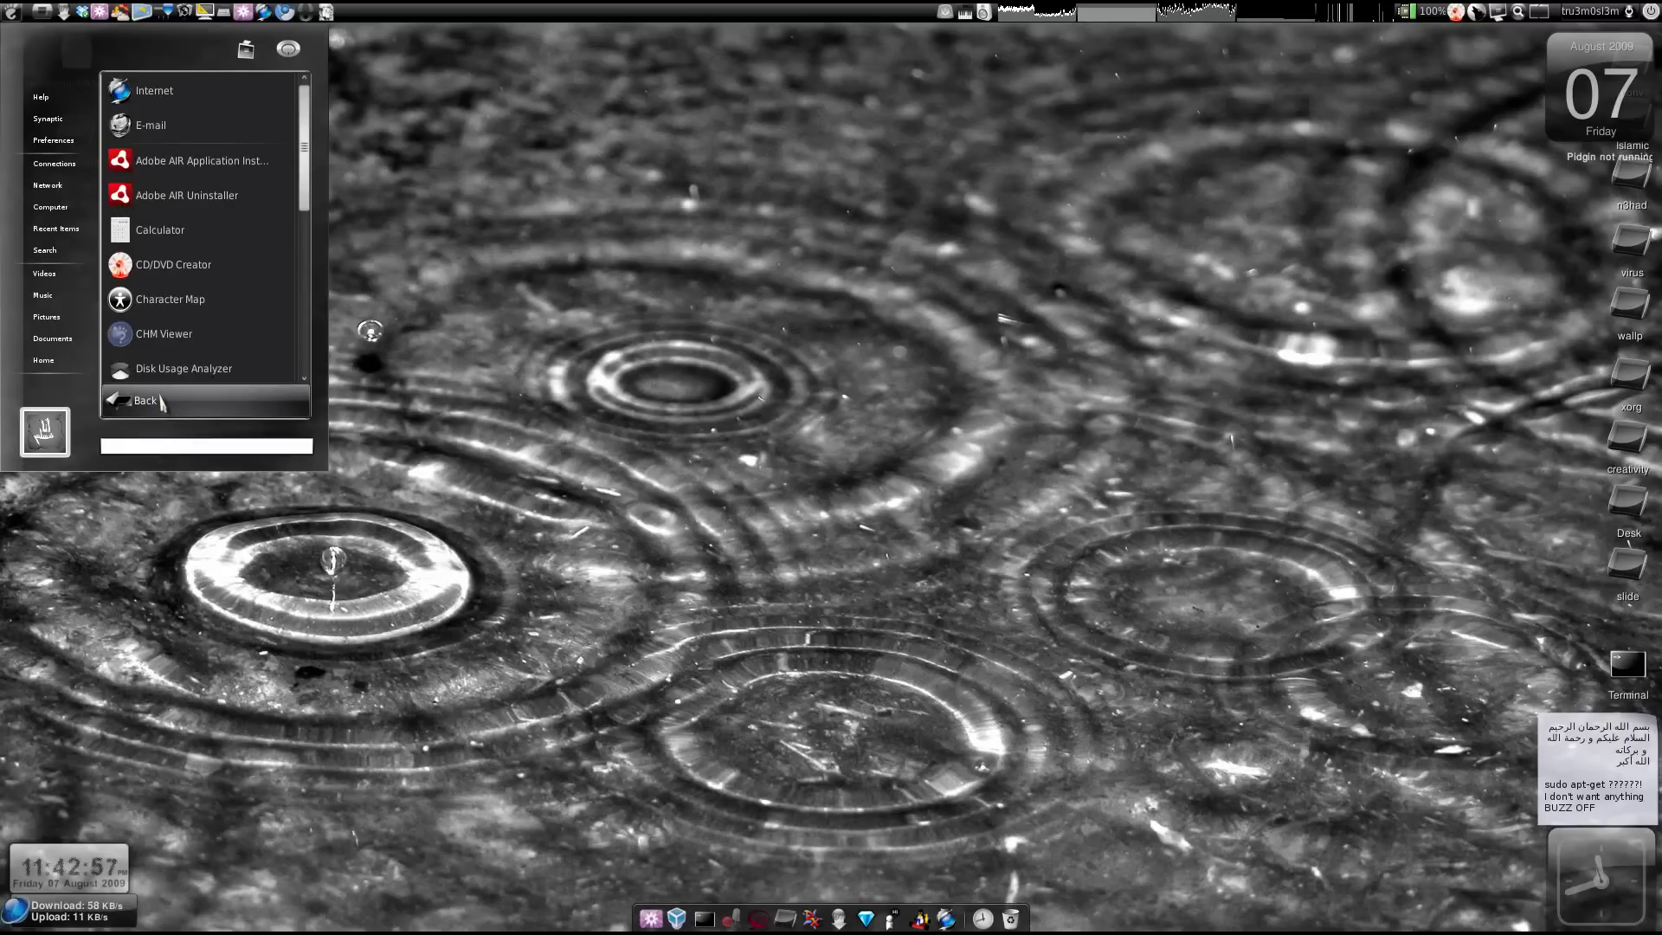
pyautogui.click(161, 402)
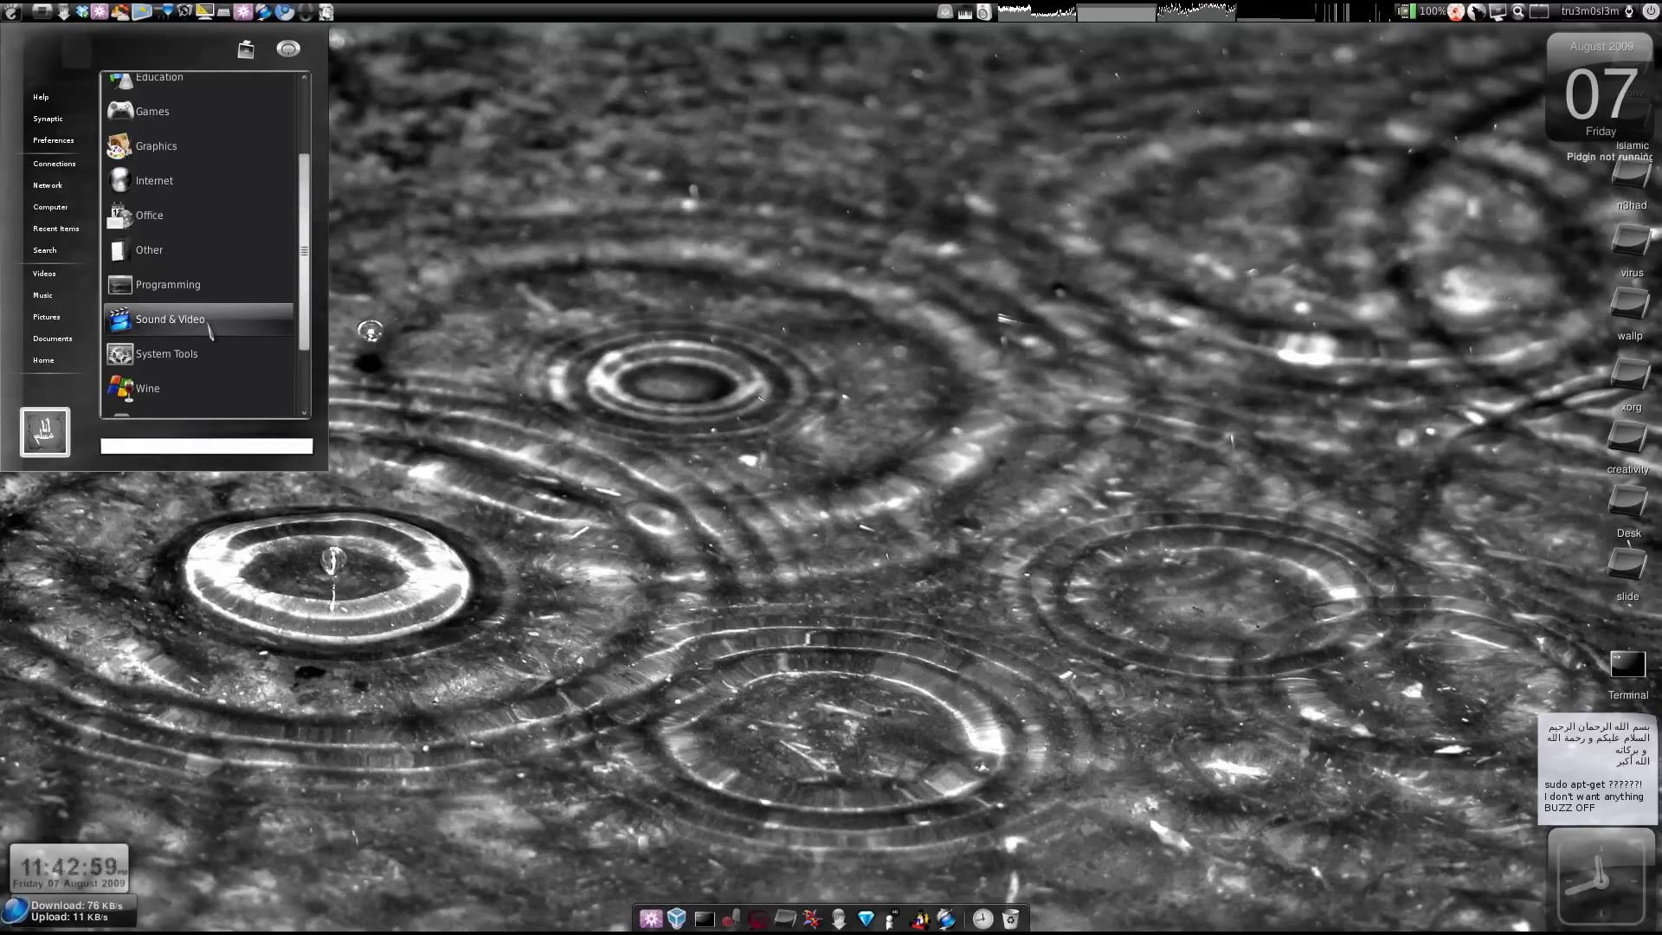
# Close the start menu, then reopen it and dismiss it again
pyautogui.scroll(3, 221, 326)
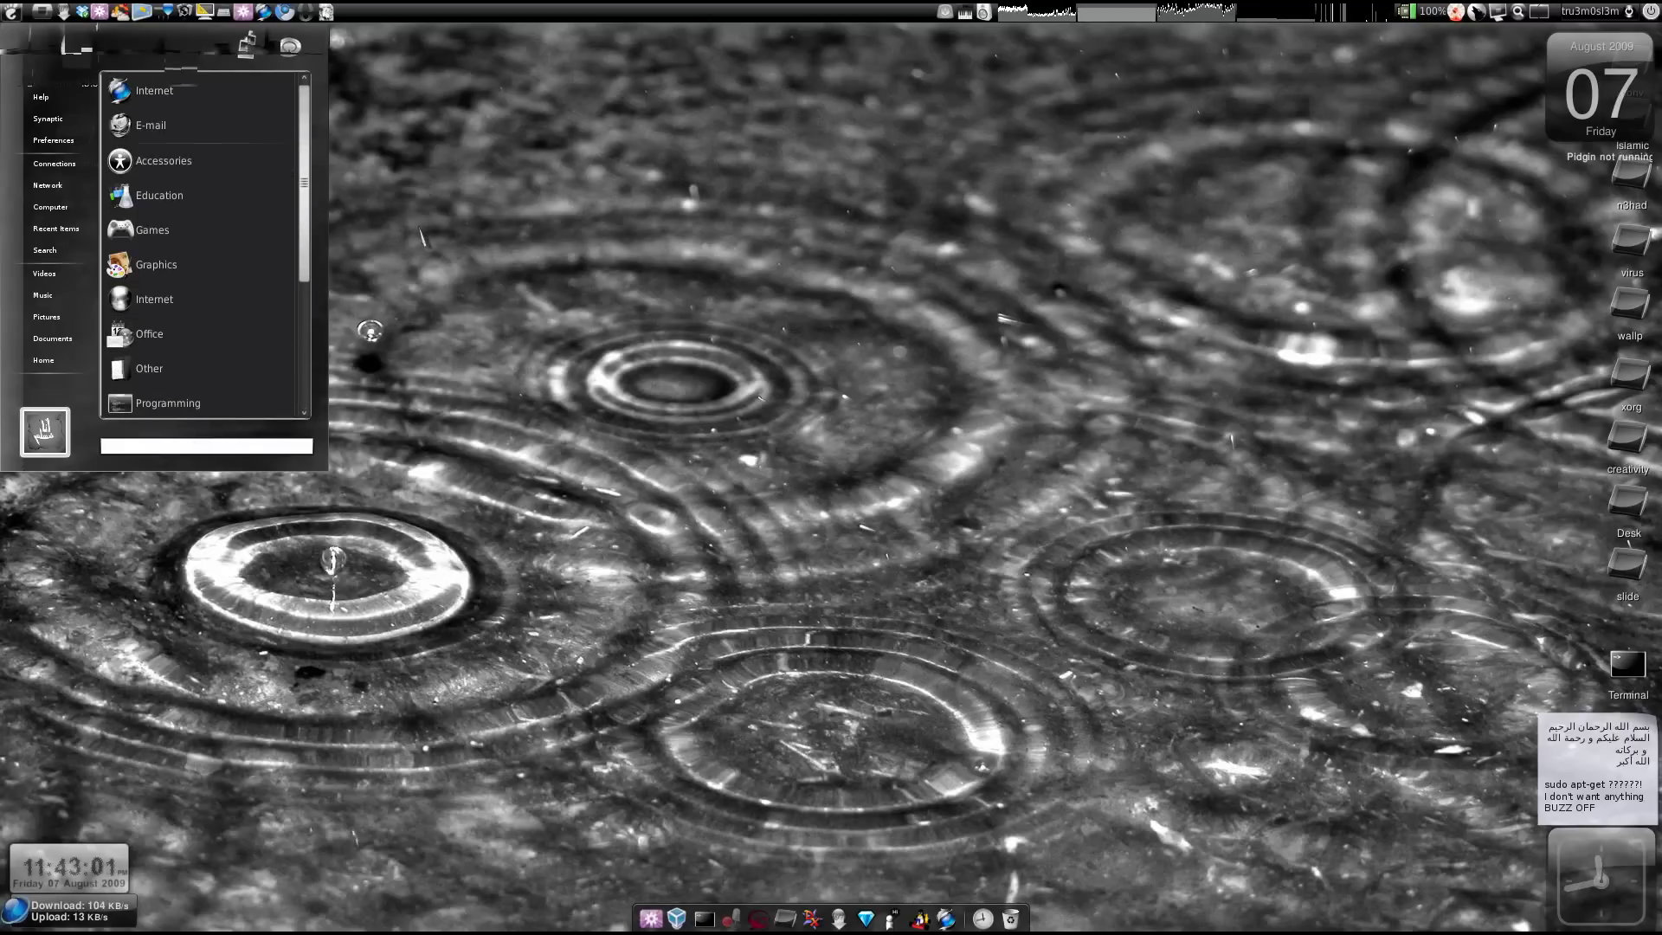
pyautogui.click(421, 239)
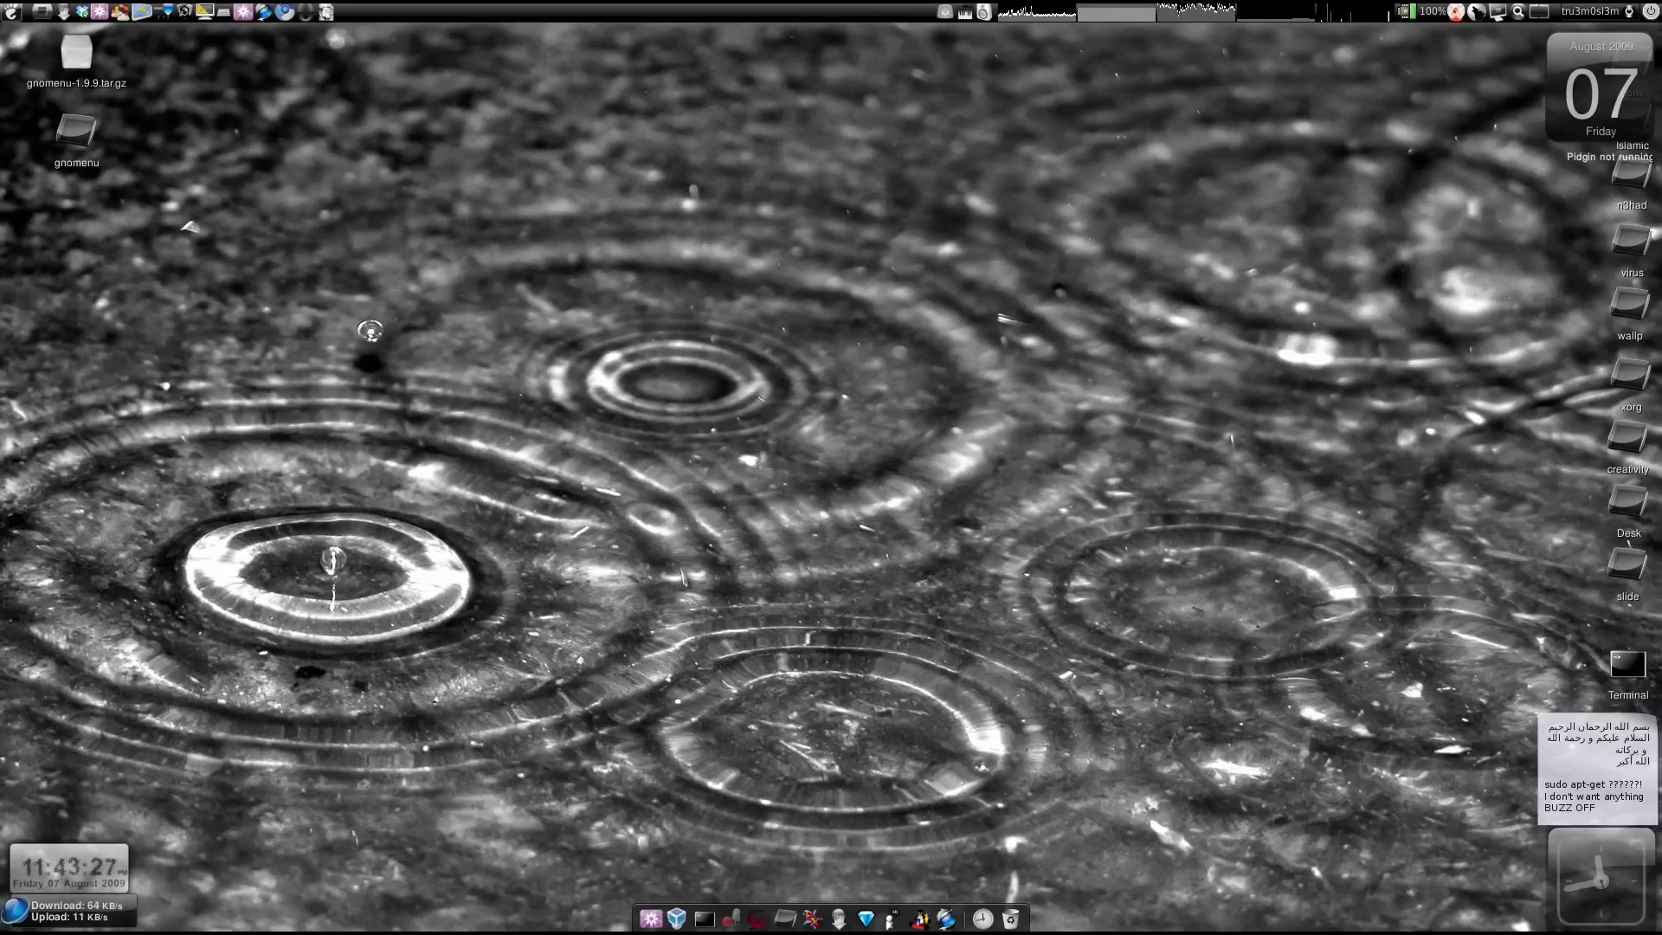
pyautogui.click(11, 11)
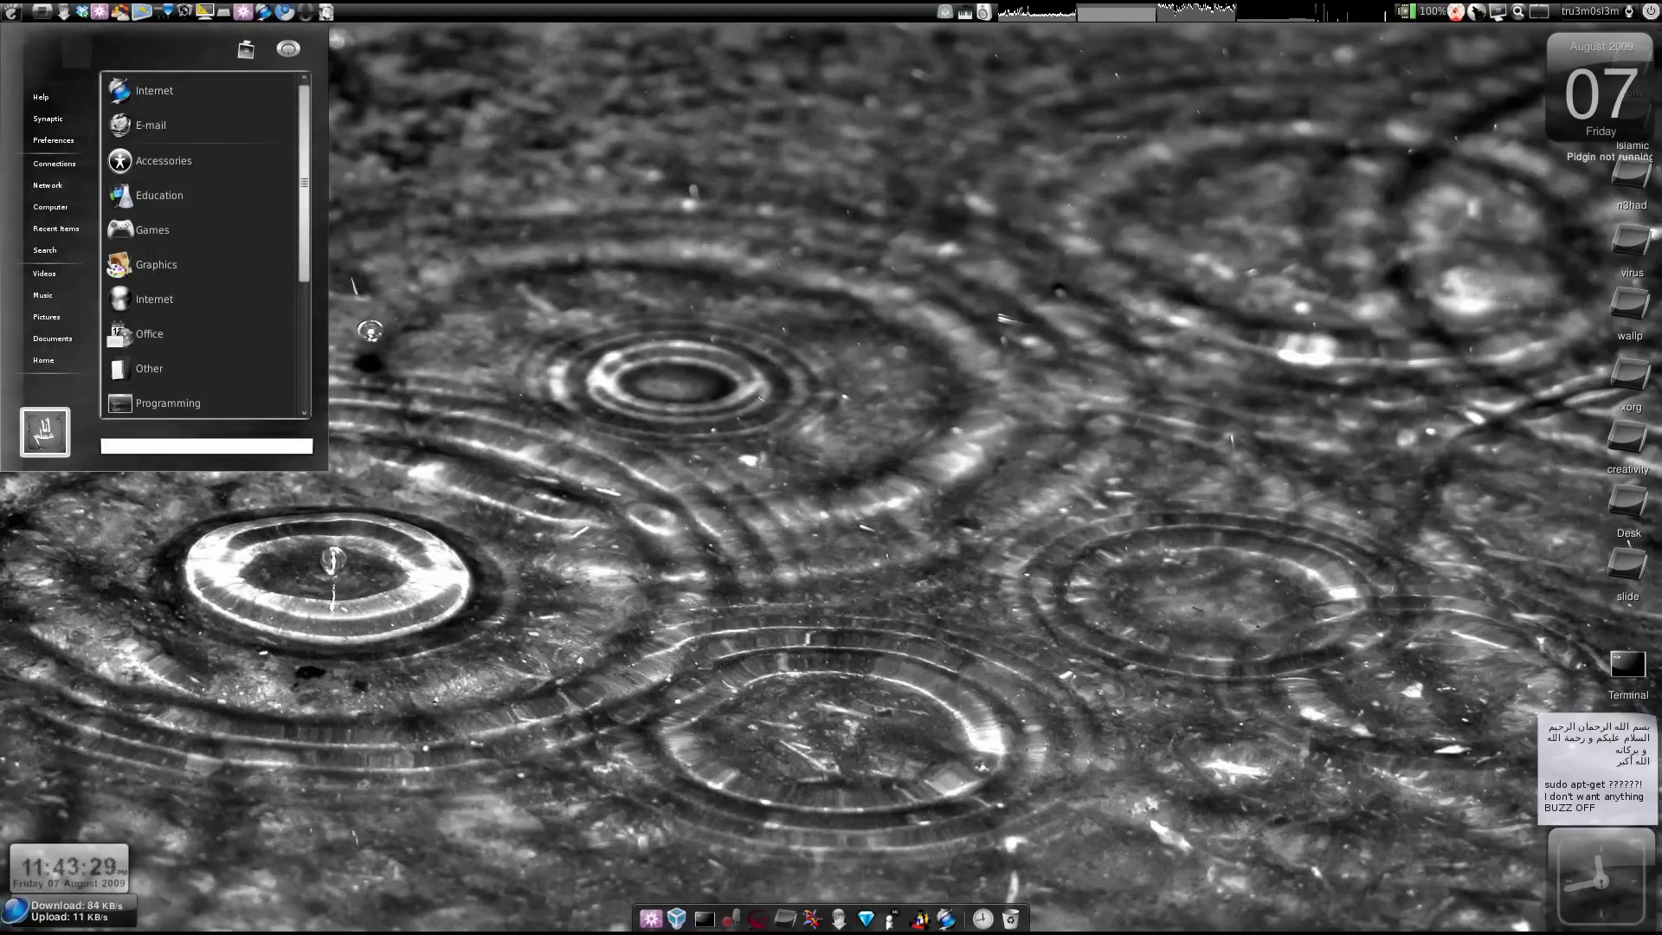
pyautogui.click(857, 545)
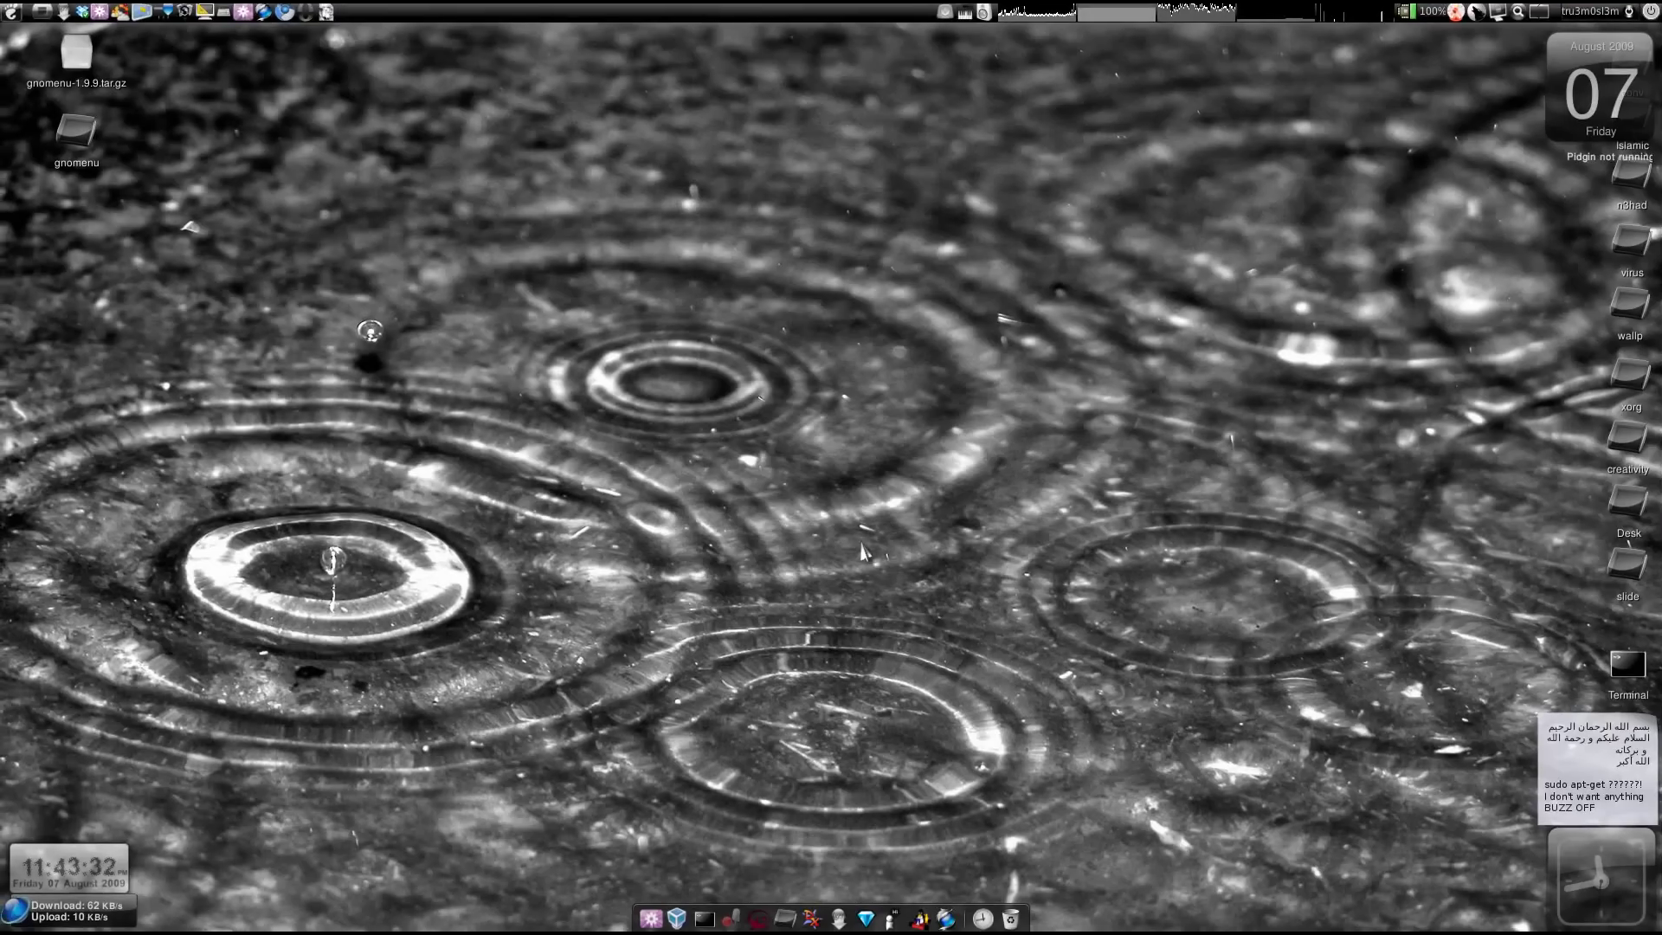
# Switch to the Launchpad GnoMenu downloads page in Minefield and select 'gnomenu' in the address
pyautogui.hotkey('alt', 'Tab')
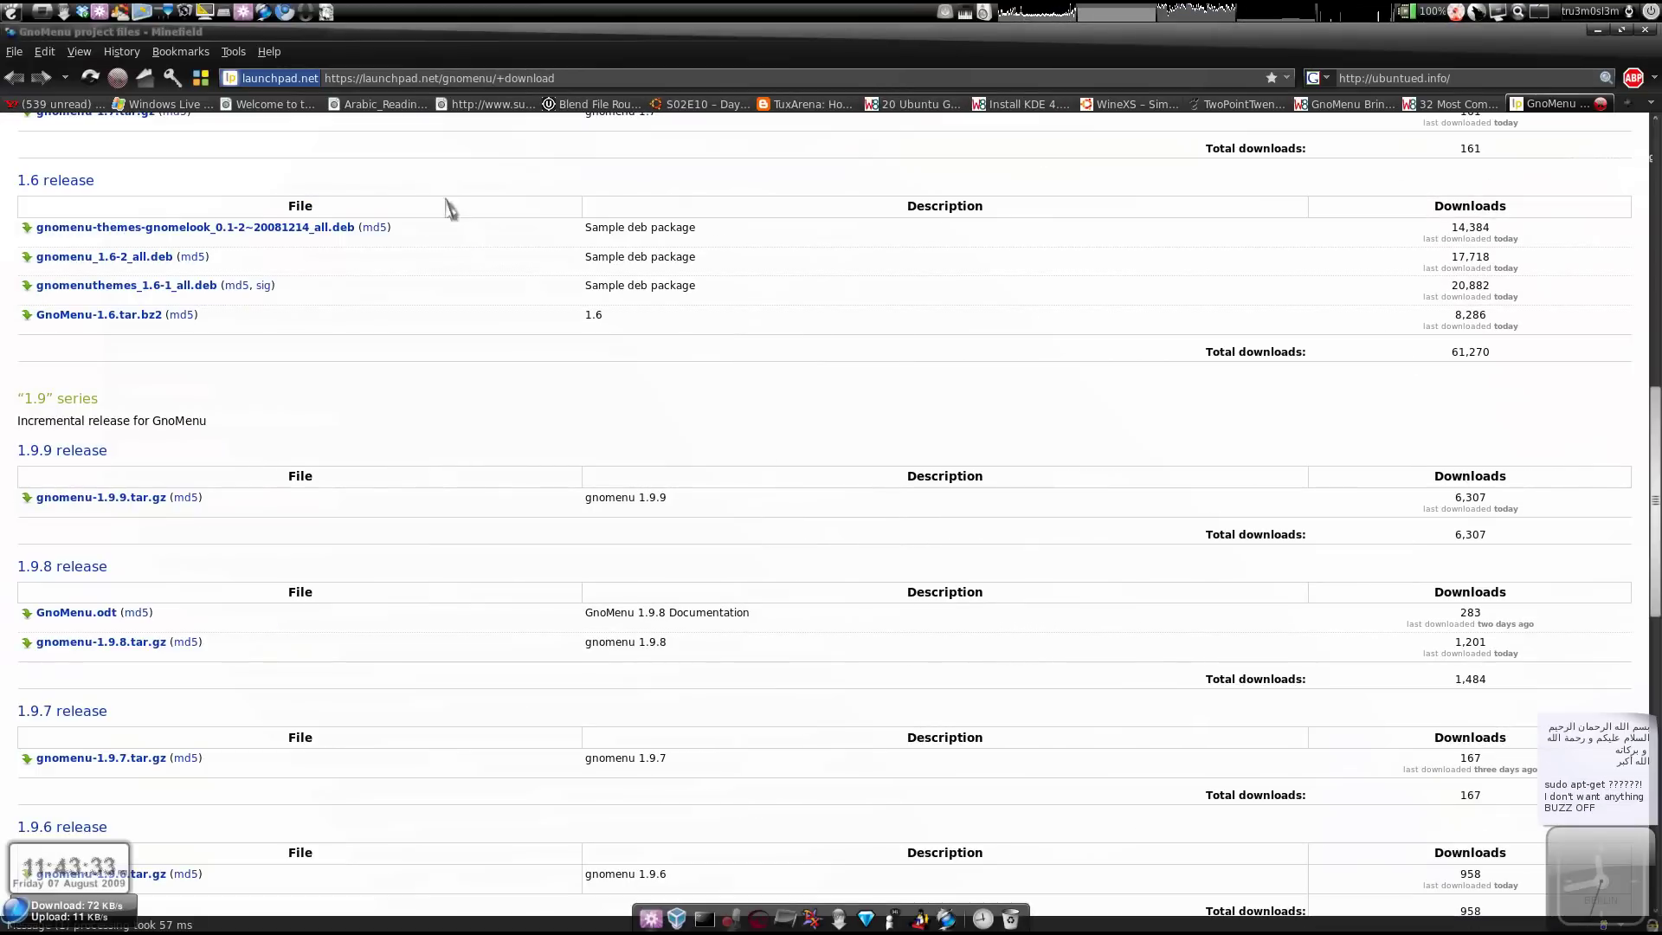
pyautogui.click(465, 78)
pyautogui.click(470, 78)
pyautogui.doubleClick(485, 78)
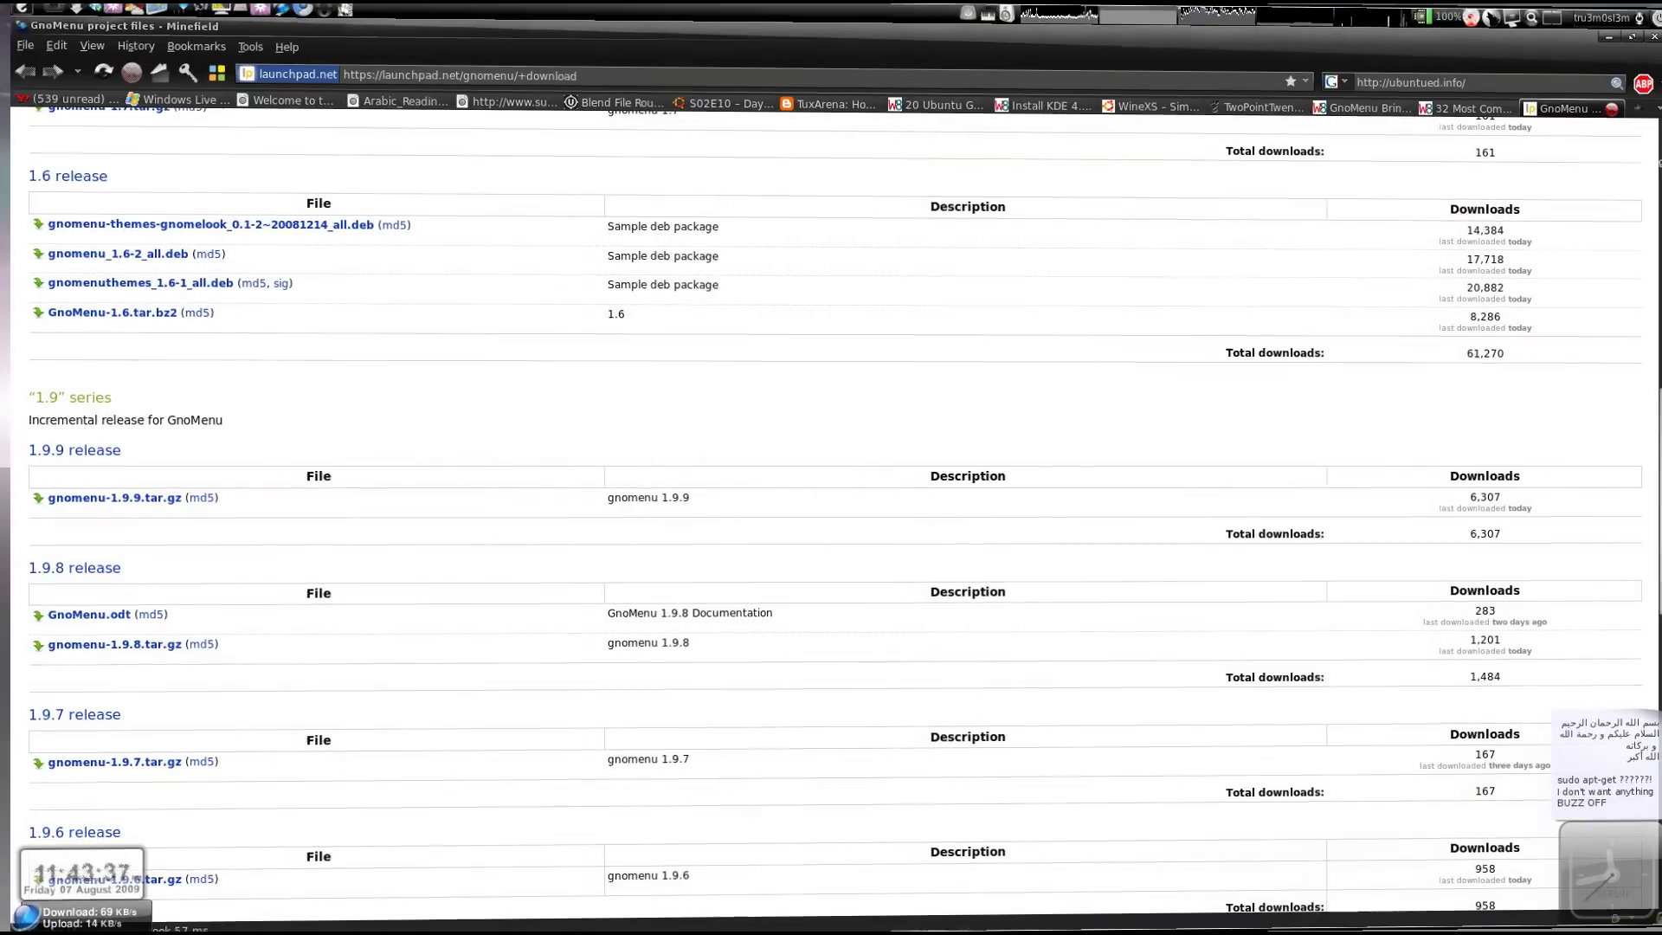
# Return to the desktop and bring up the actions for gnomenu-1.9.9.tar.gz
pyautogui.hotkey('ctrl', 'alt', 'd')
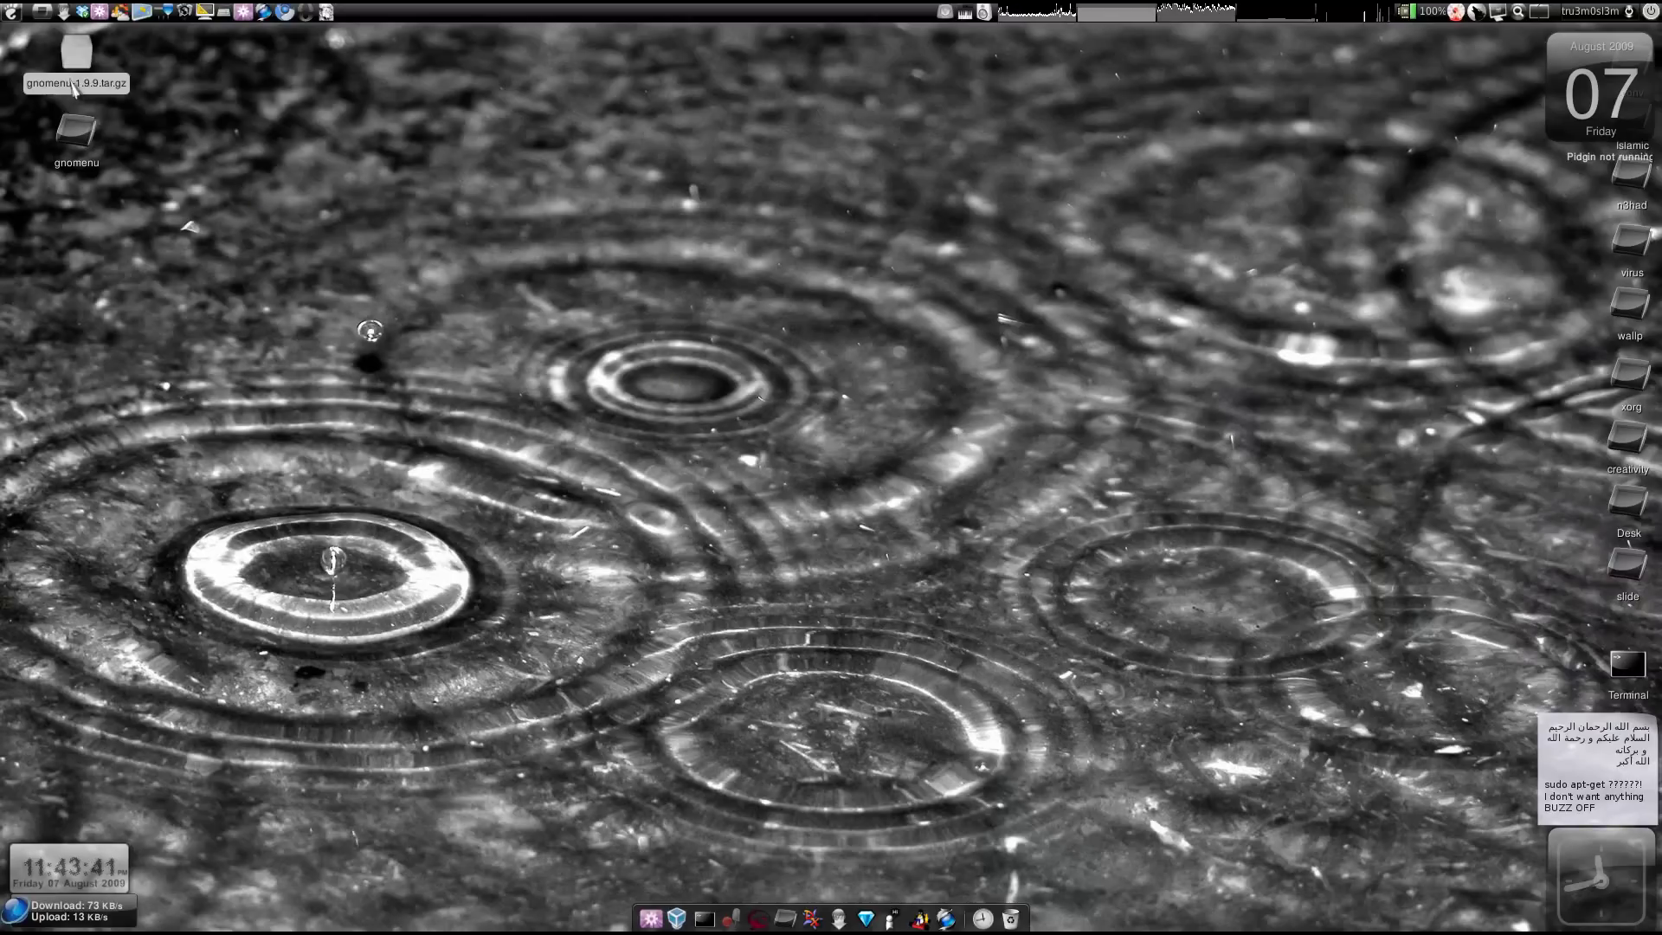
pyautogui.hotkey('ctrl', 'alt', 'd')
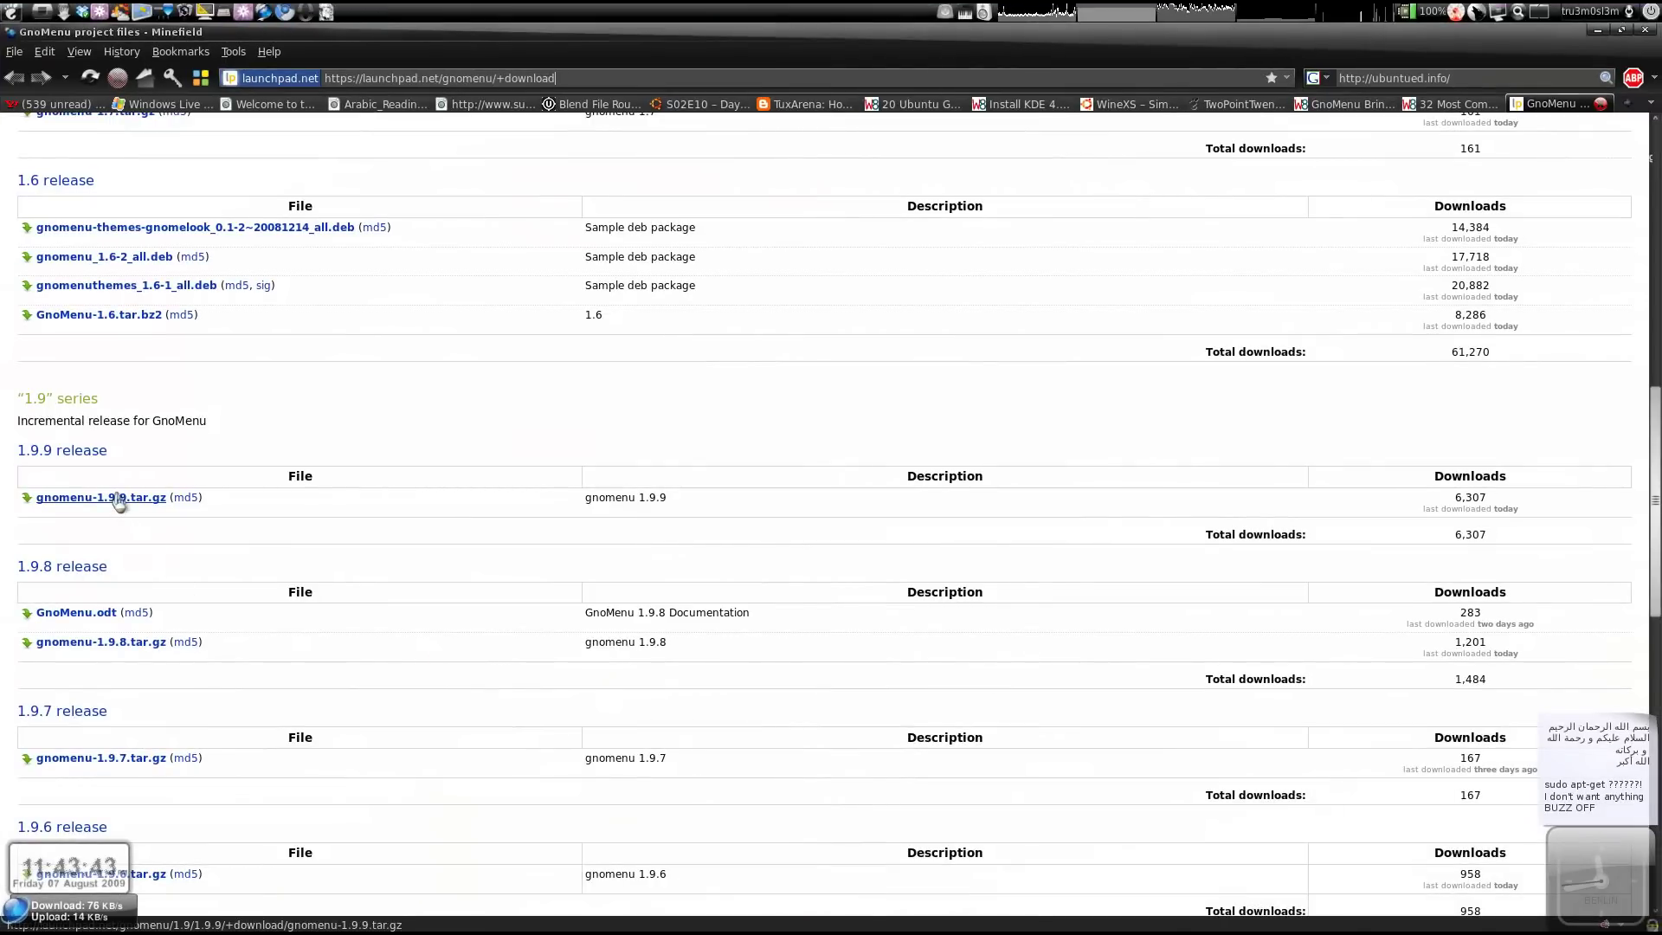
pyautogui.hotkey('ctrl', 'alt', 'd')
pyautogui.rightClick(90, 81)
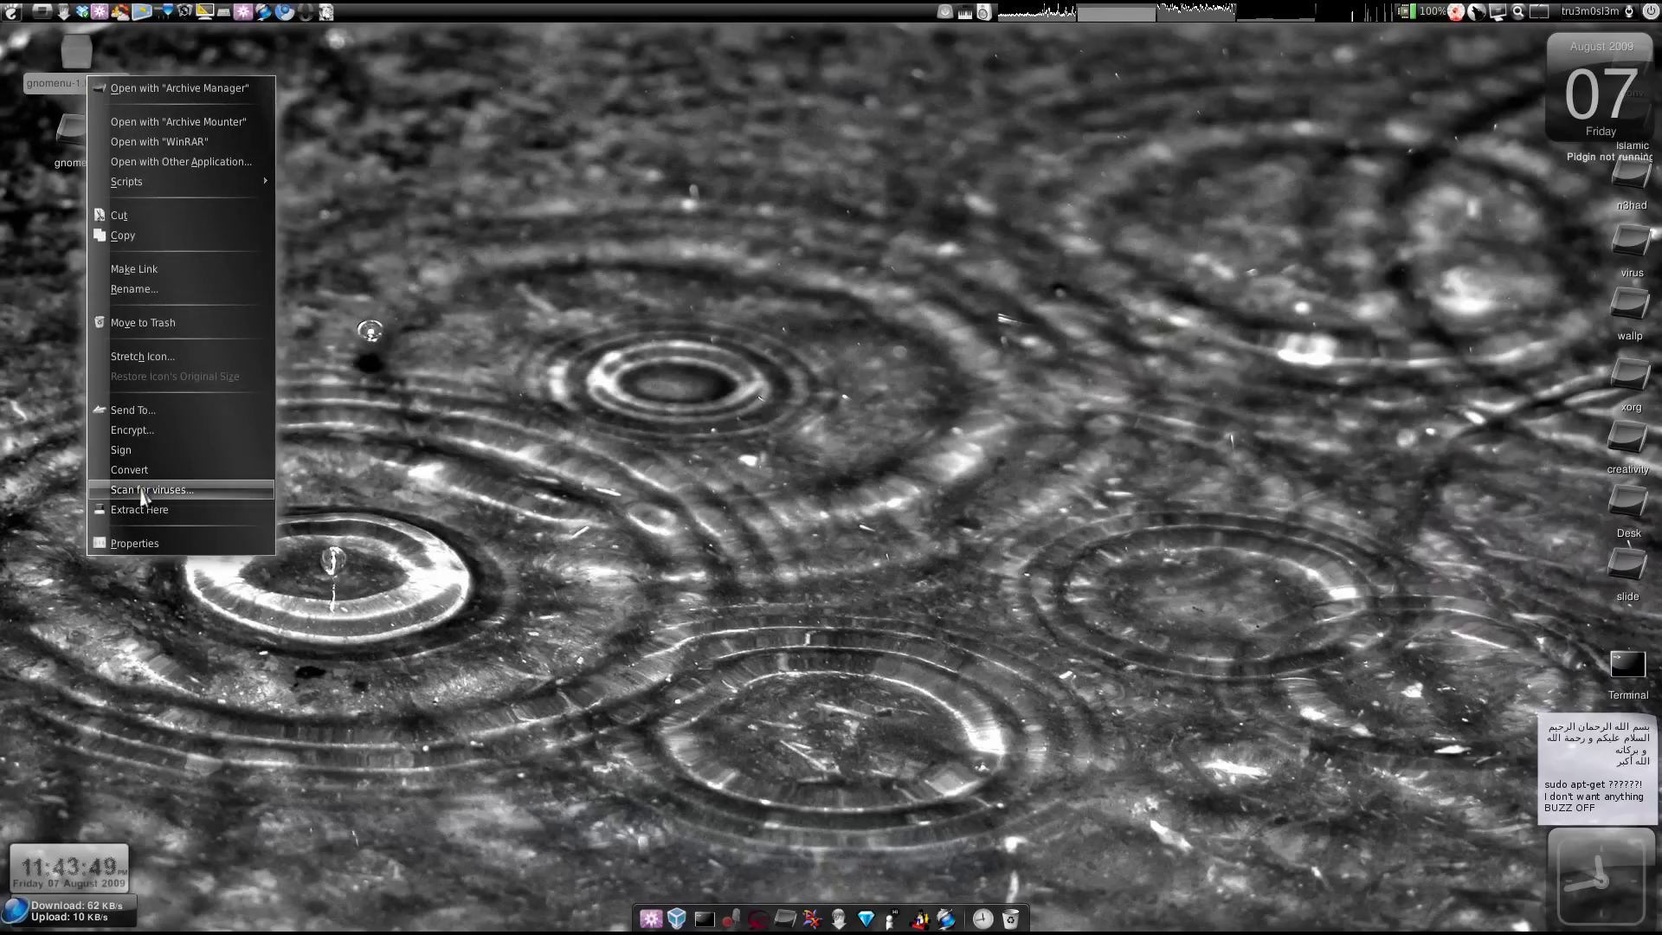
# Dismiss the archive menu and open a terminal in the extracted gnomenu folder
pyautogui.press('Escape')
pyautogui.click(78, 165)
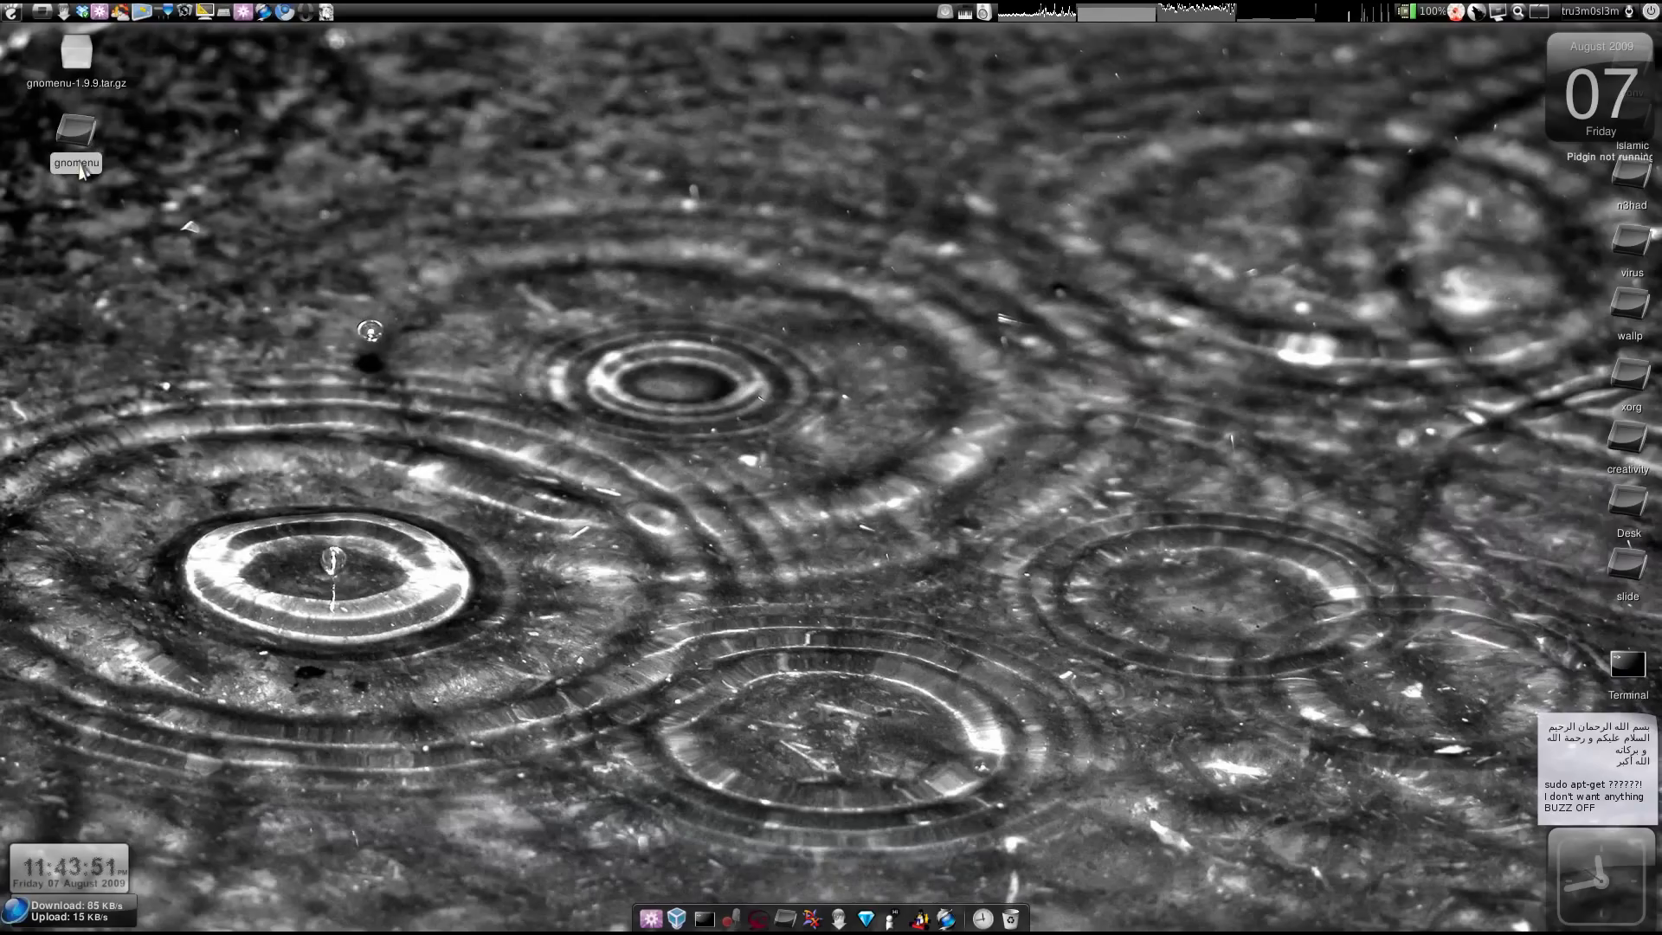
pyautogui.rightClick(82, 169)
pyautogui.click(190, 622)
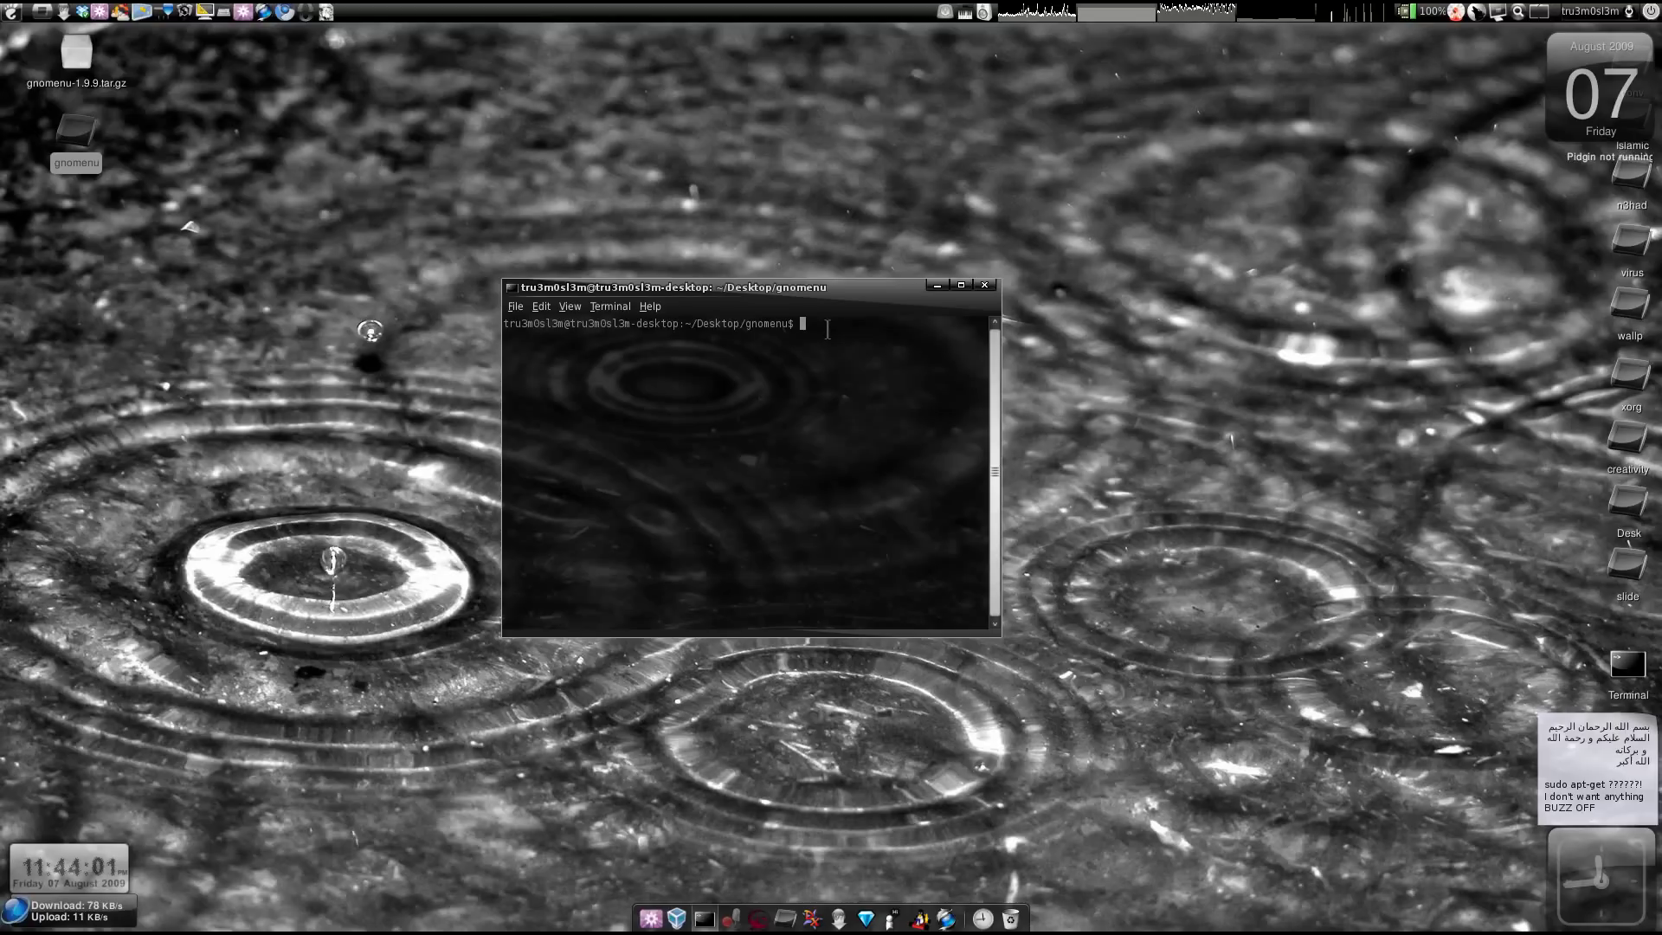
# Go to the home folder, then change into the gnomenu folder with cd ~/Desktop/gno*
pyautogui.write('cd')
pyautogui.press('Return')
pyautogui.press('Return')
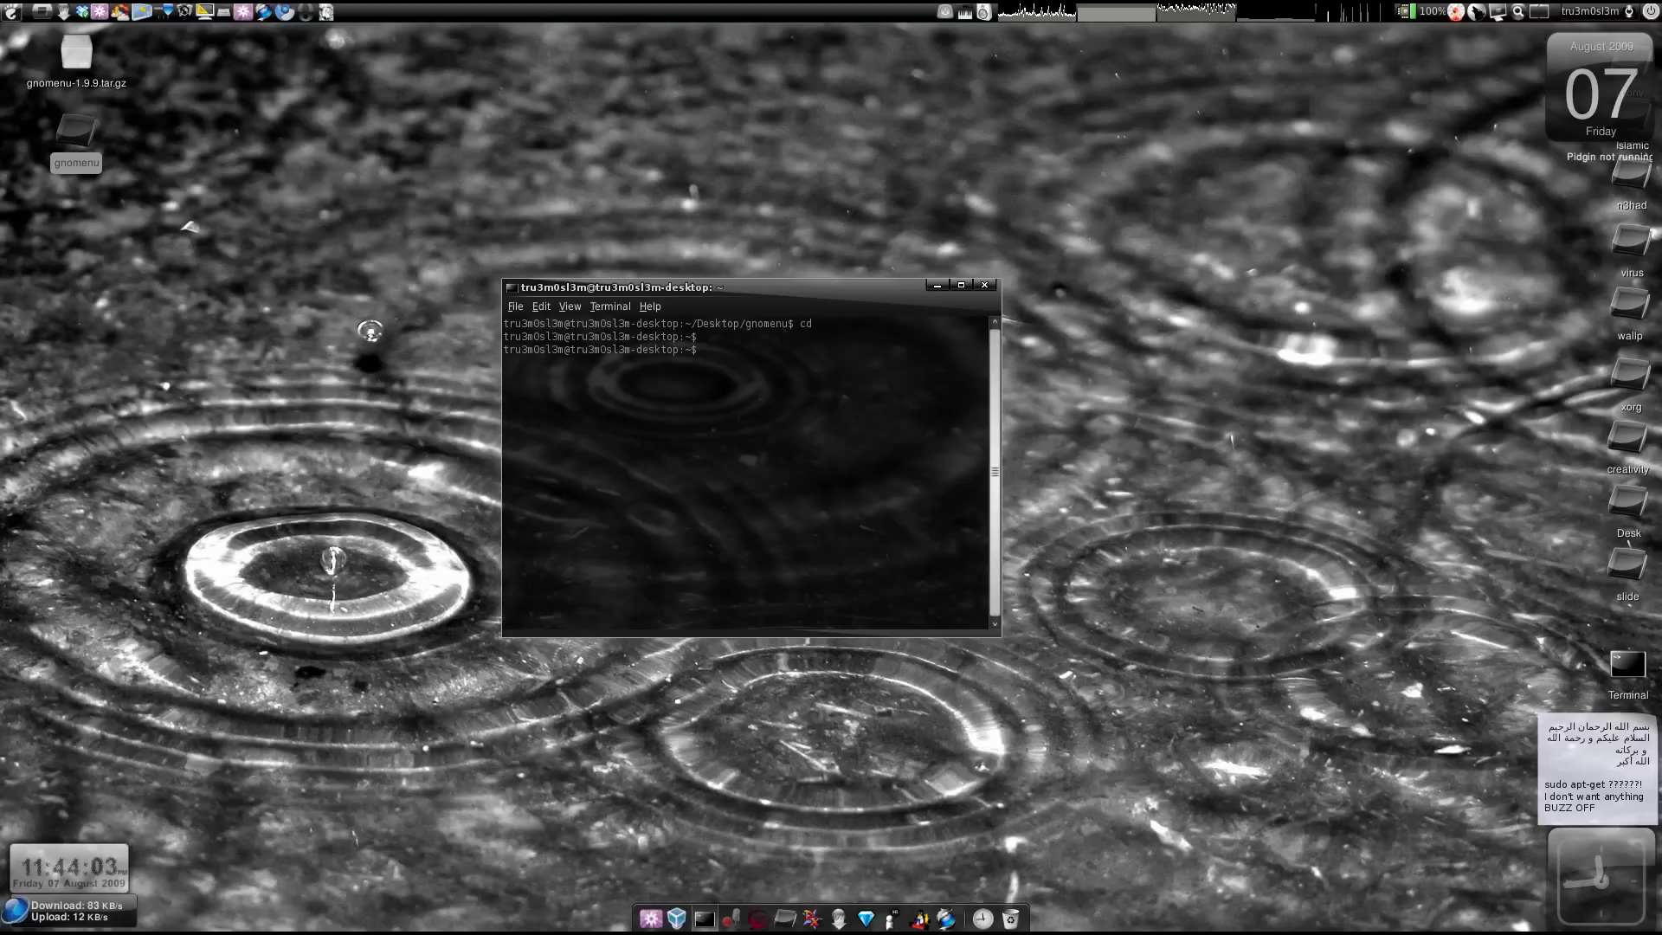
pyautogui.write('cd')
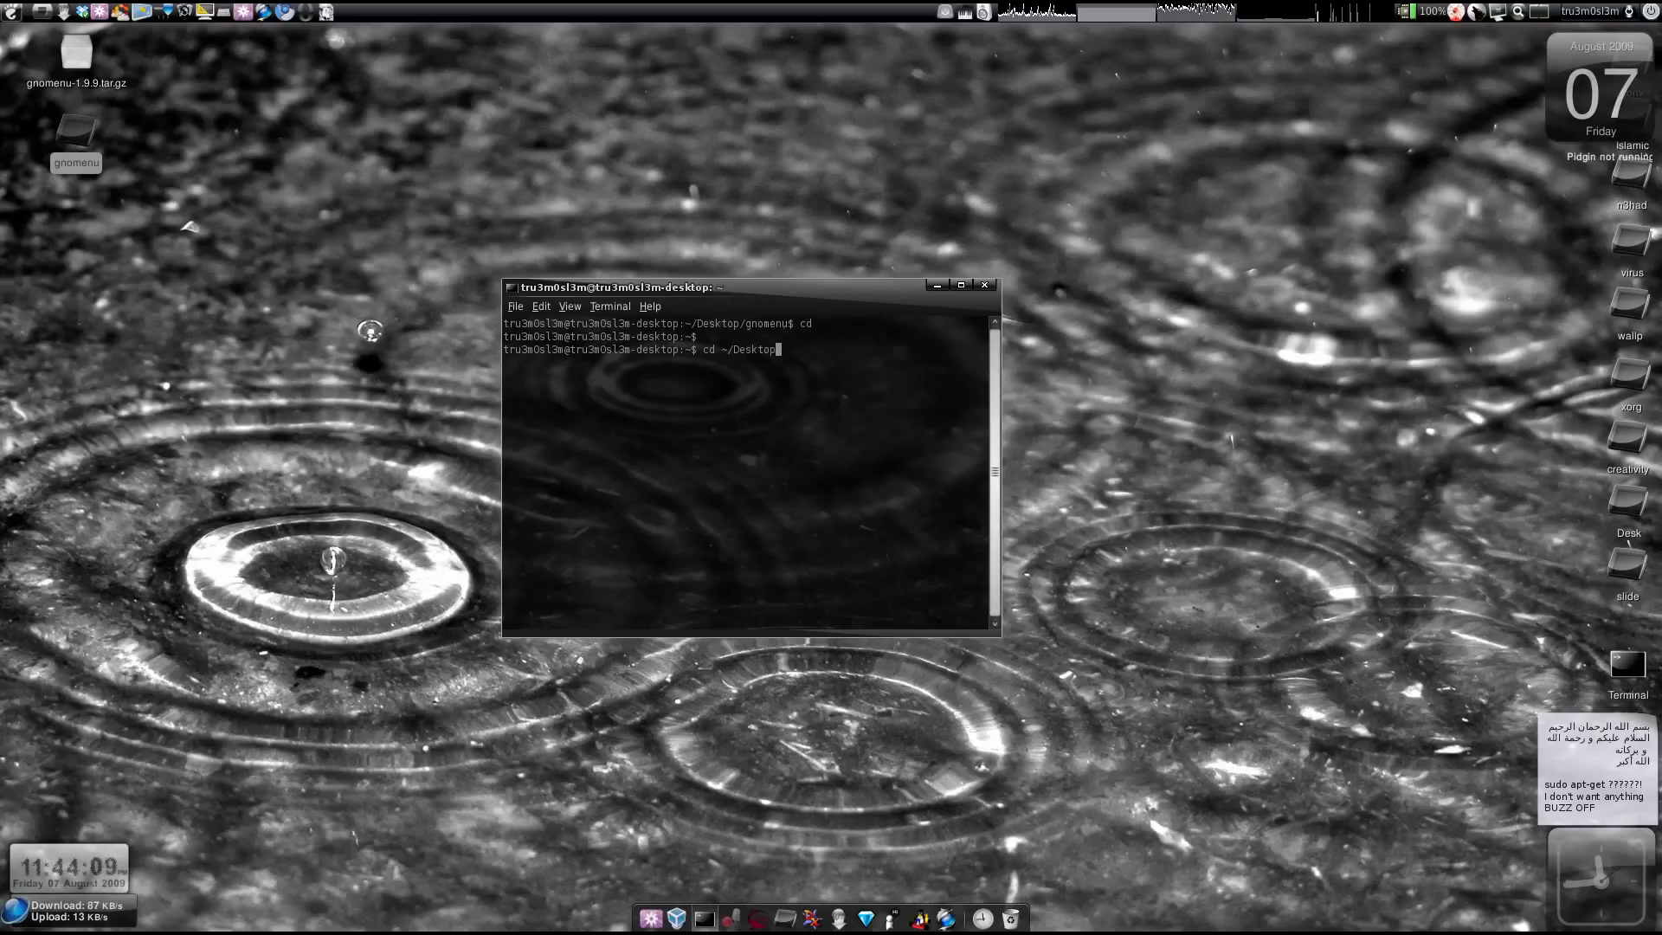
pyautogui.write('~/Desktop/gno*')
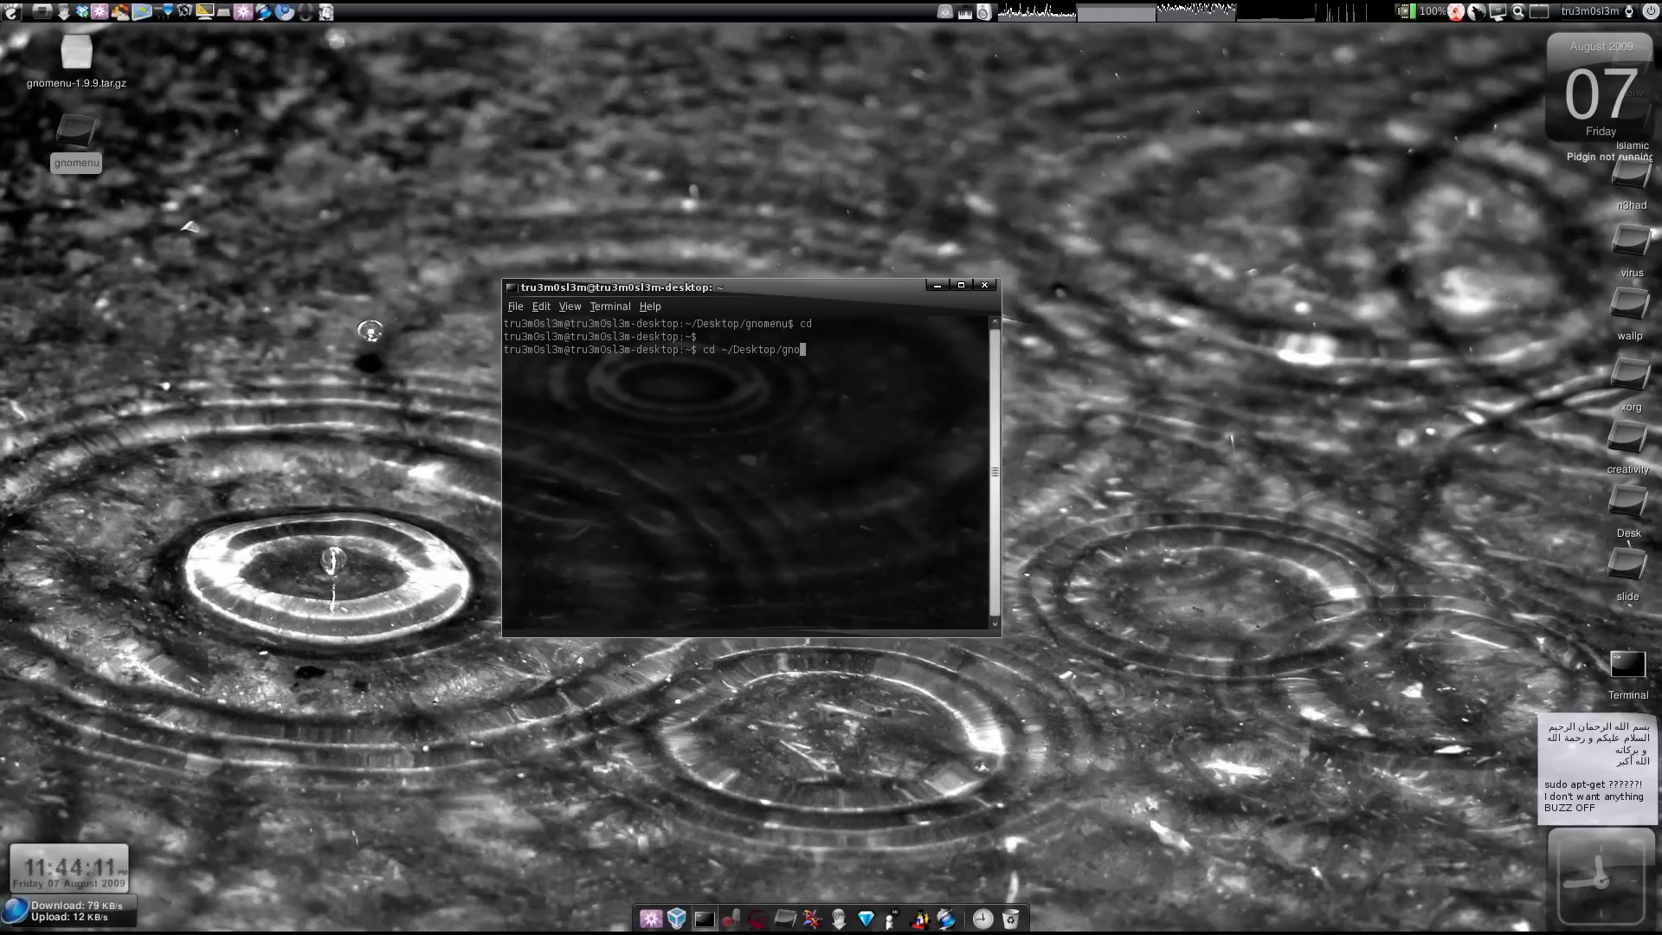
pyautogui.press('Return')
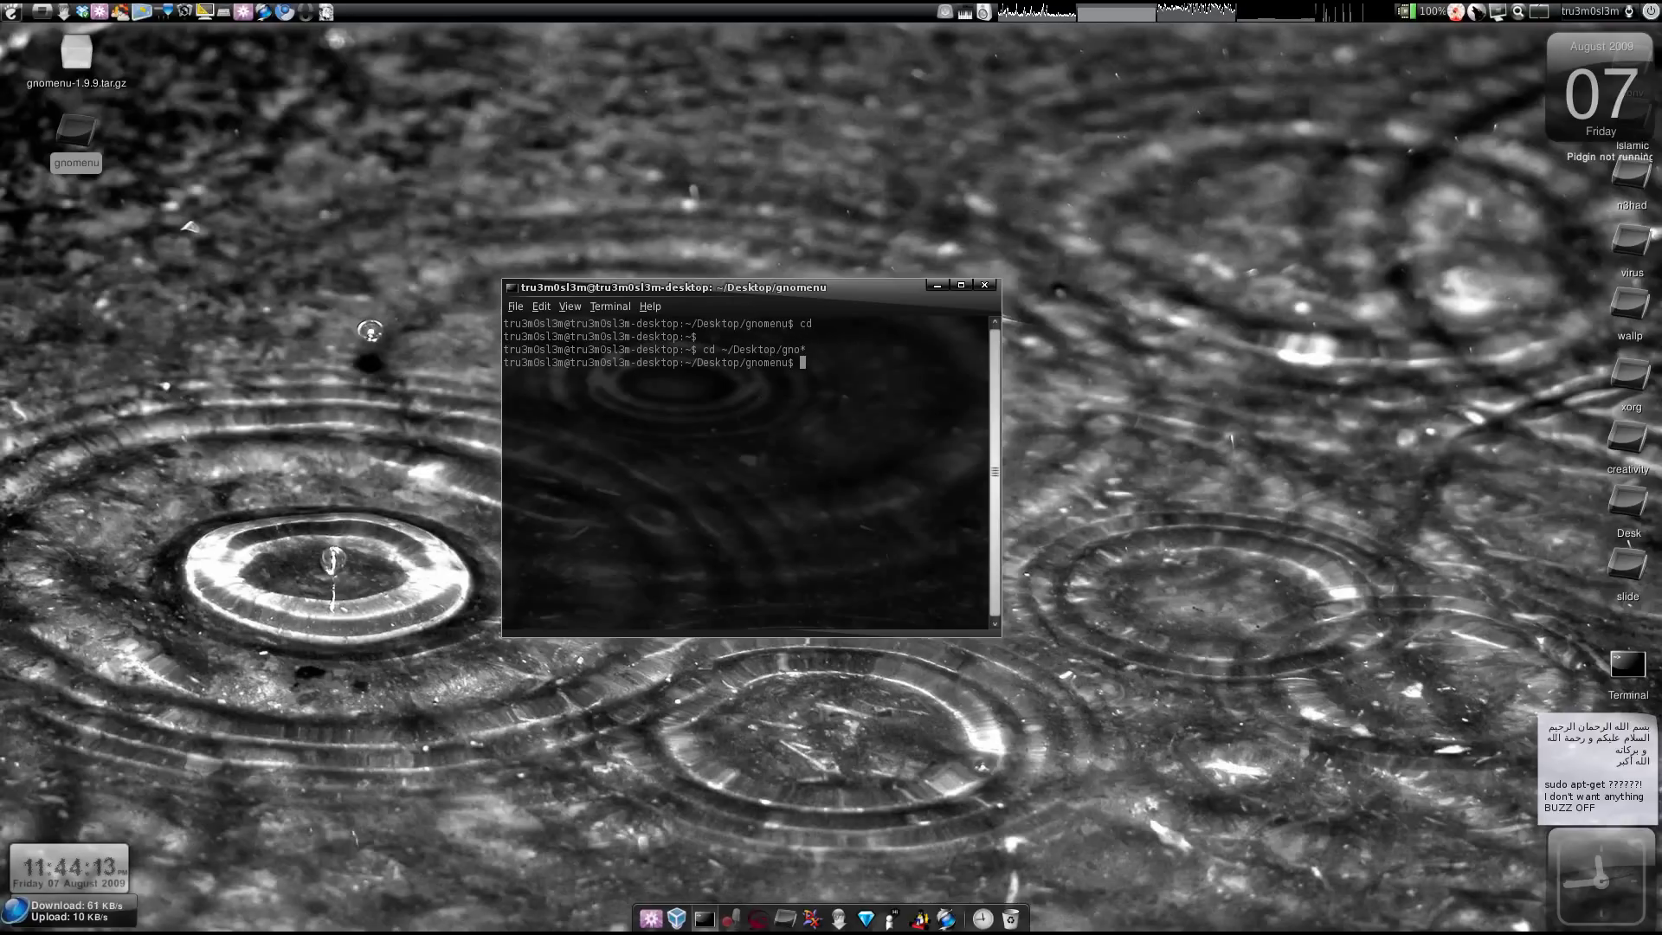
# Recall and select the sudo make install command, then close the terminal
pyautogui.press('Up')
pyautogui.press('Up')
pyautogui.press('Up')
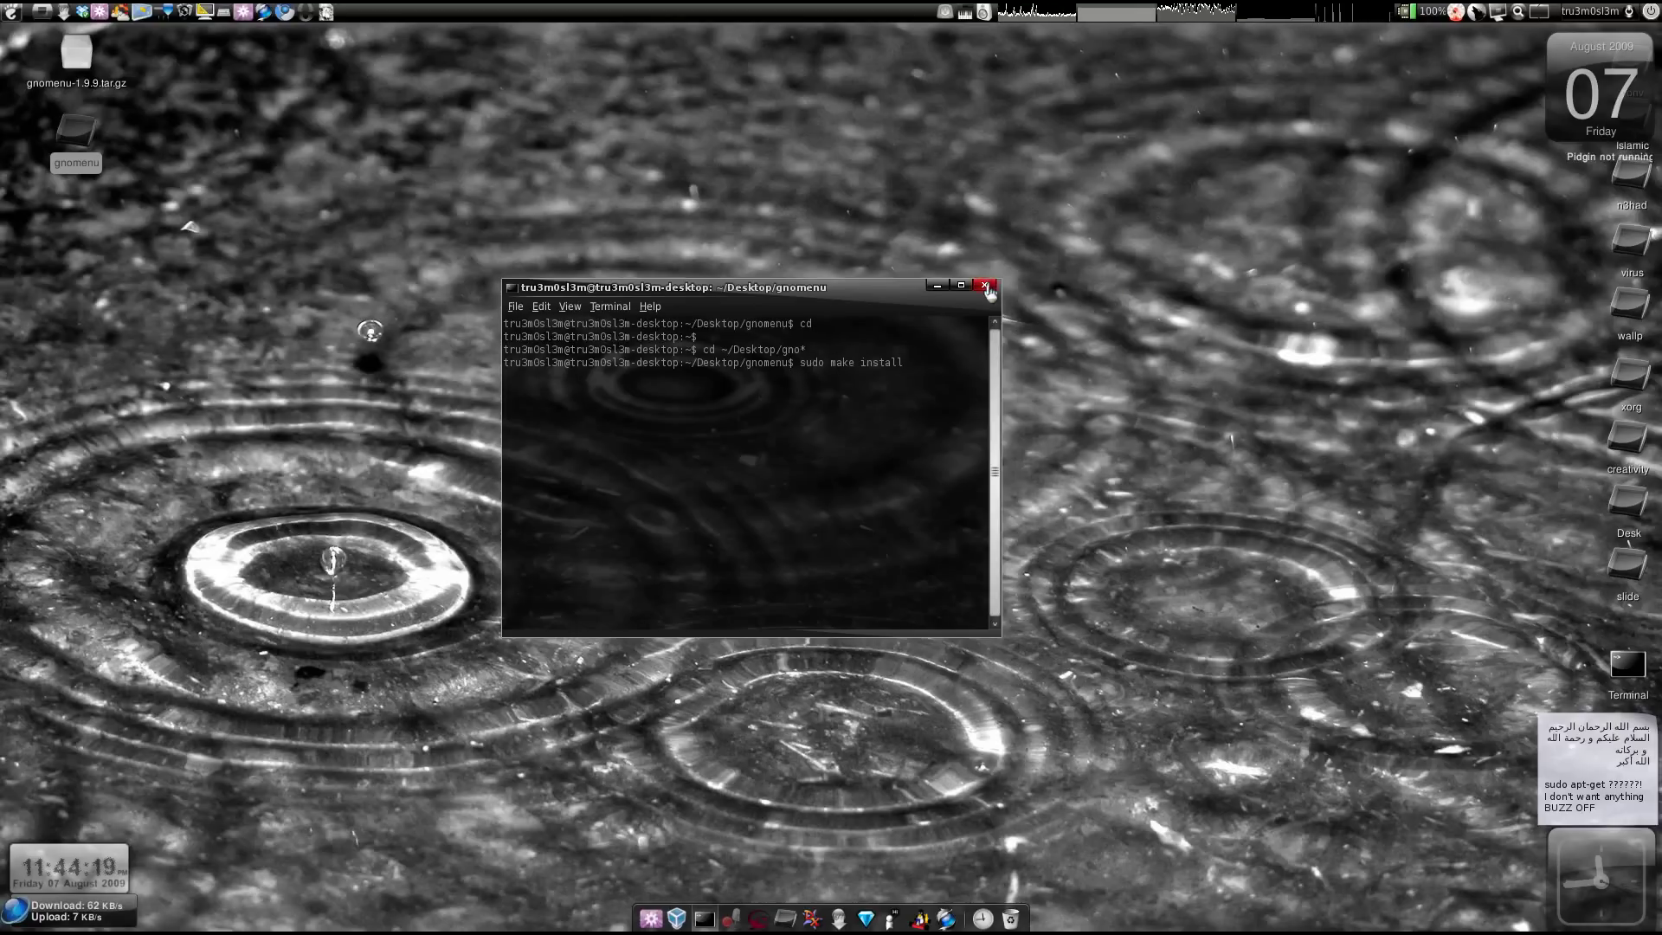
pyautogui.tripleClick(855, 365)
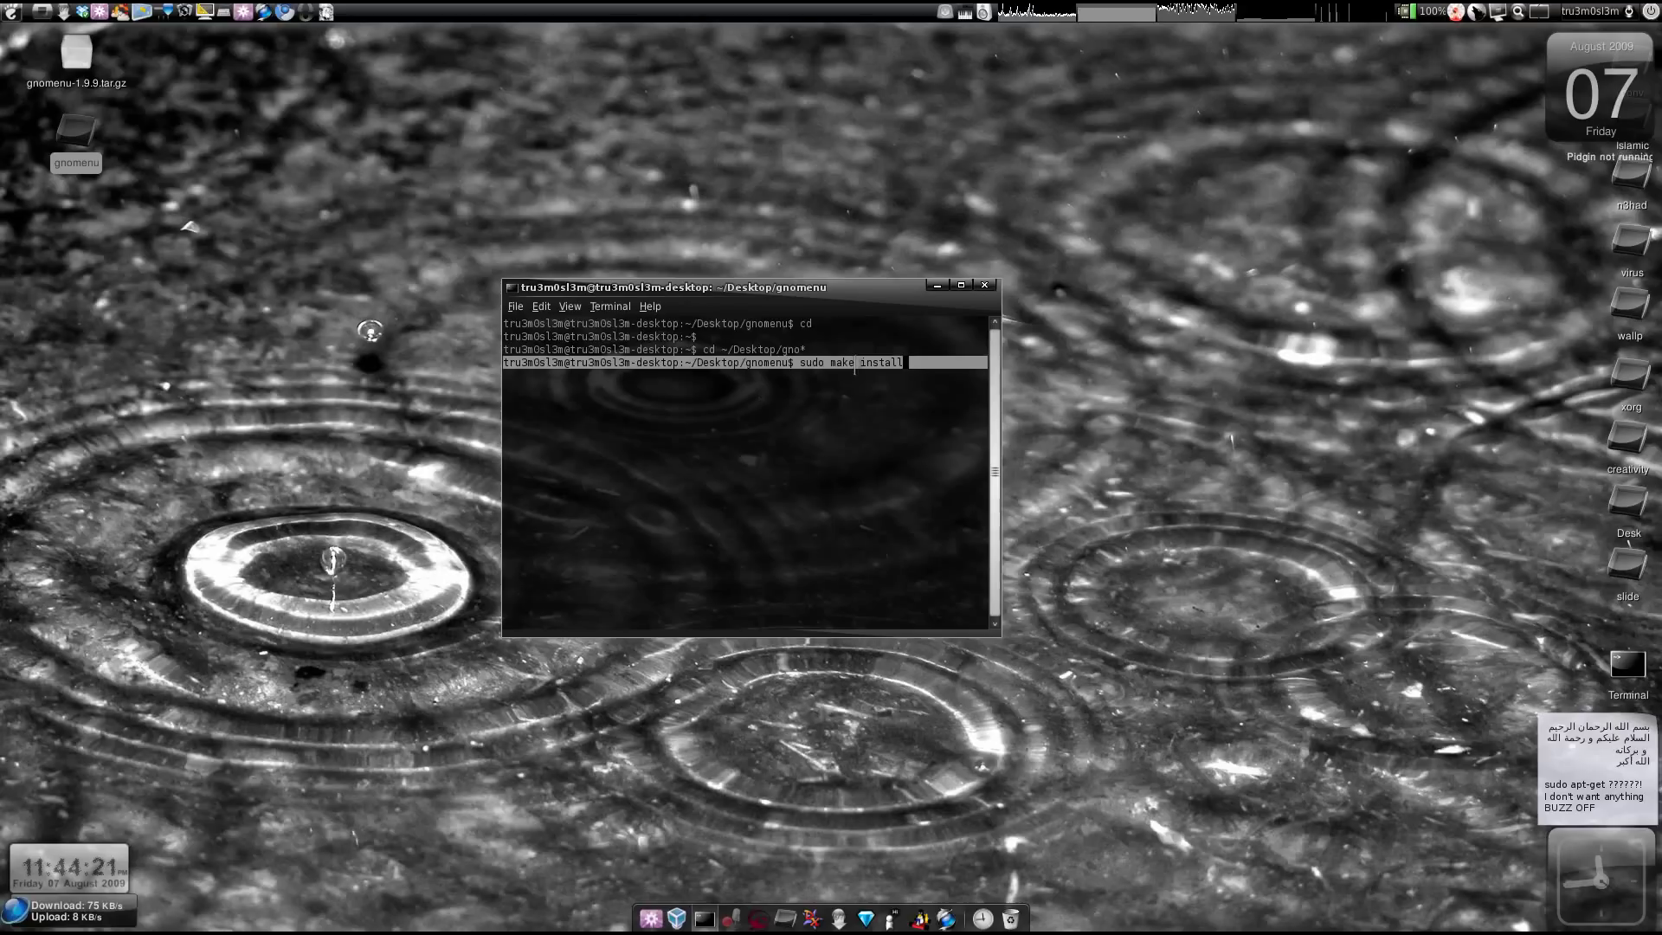
pyautogui.moveTo(800, 363); pyautogui.dragTo(902, 474)
pyautogui.click(902, 474)
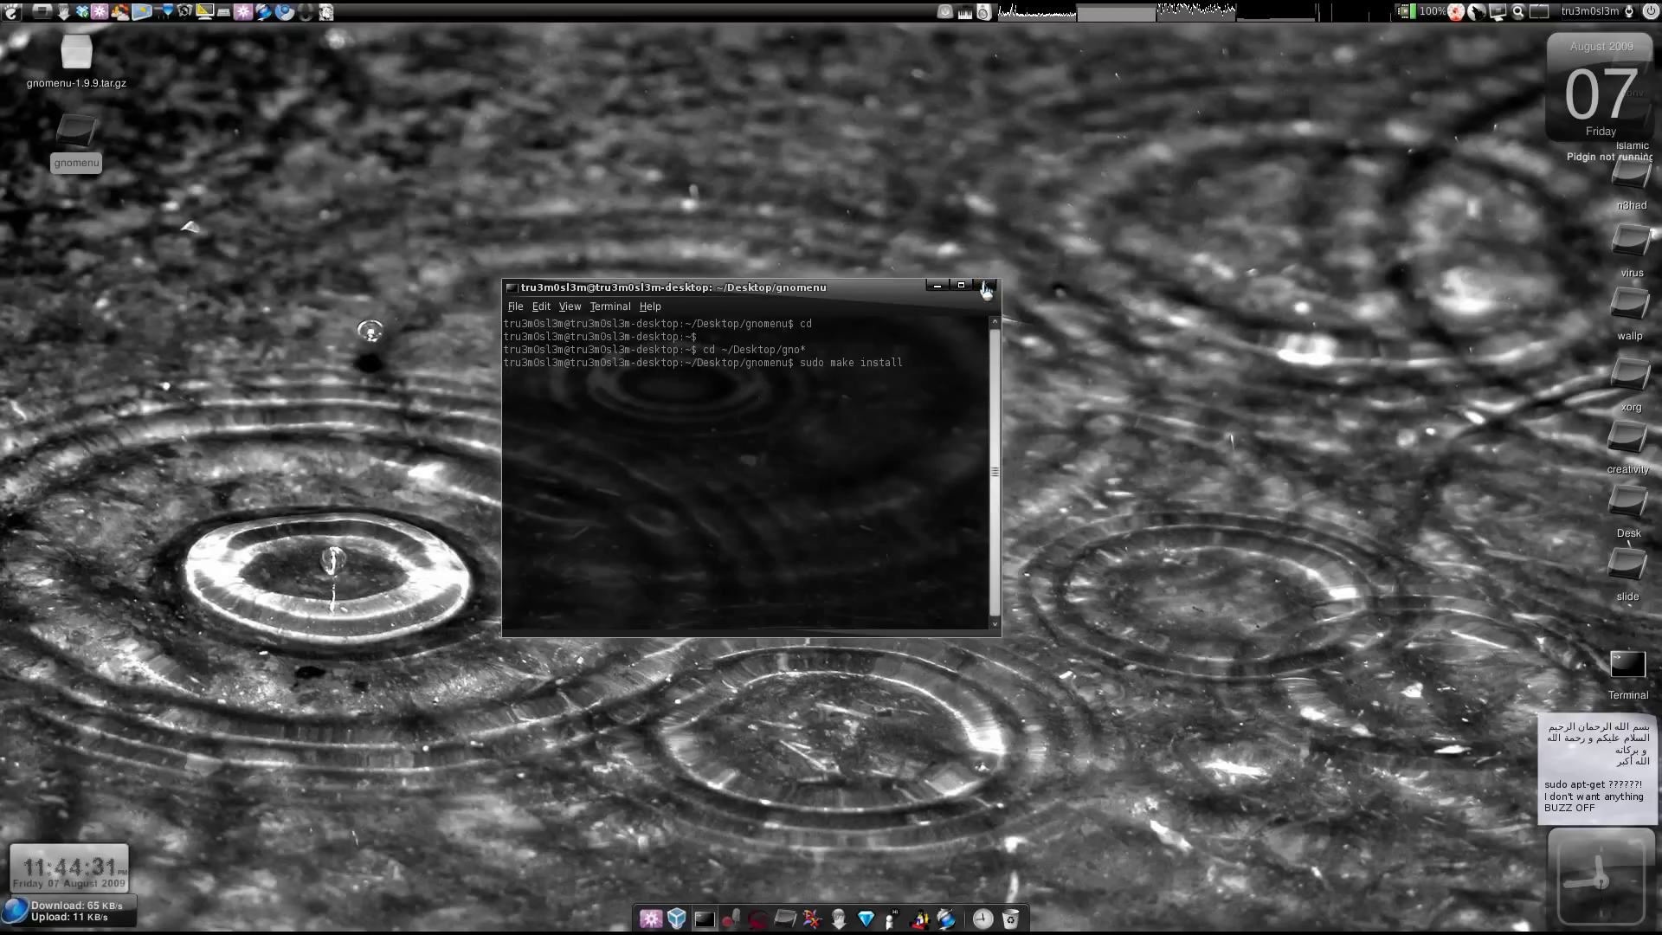
pyautogui.click(983, 286)
# Add the GnoMenu applet to the top panel via Add to Panel and open its preferences
pyautogui.rightClick(556, 18)
pyautogui.click(593, 34)
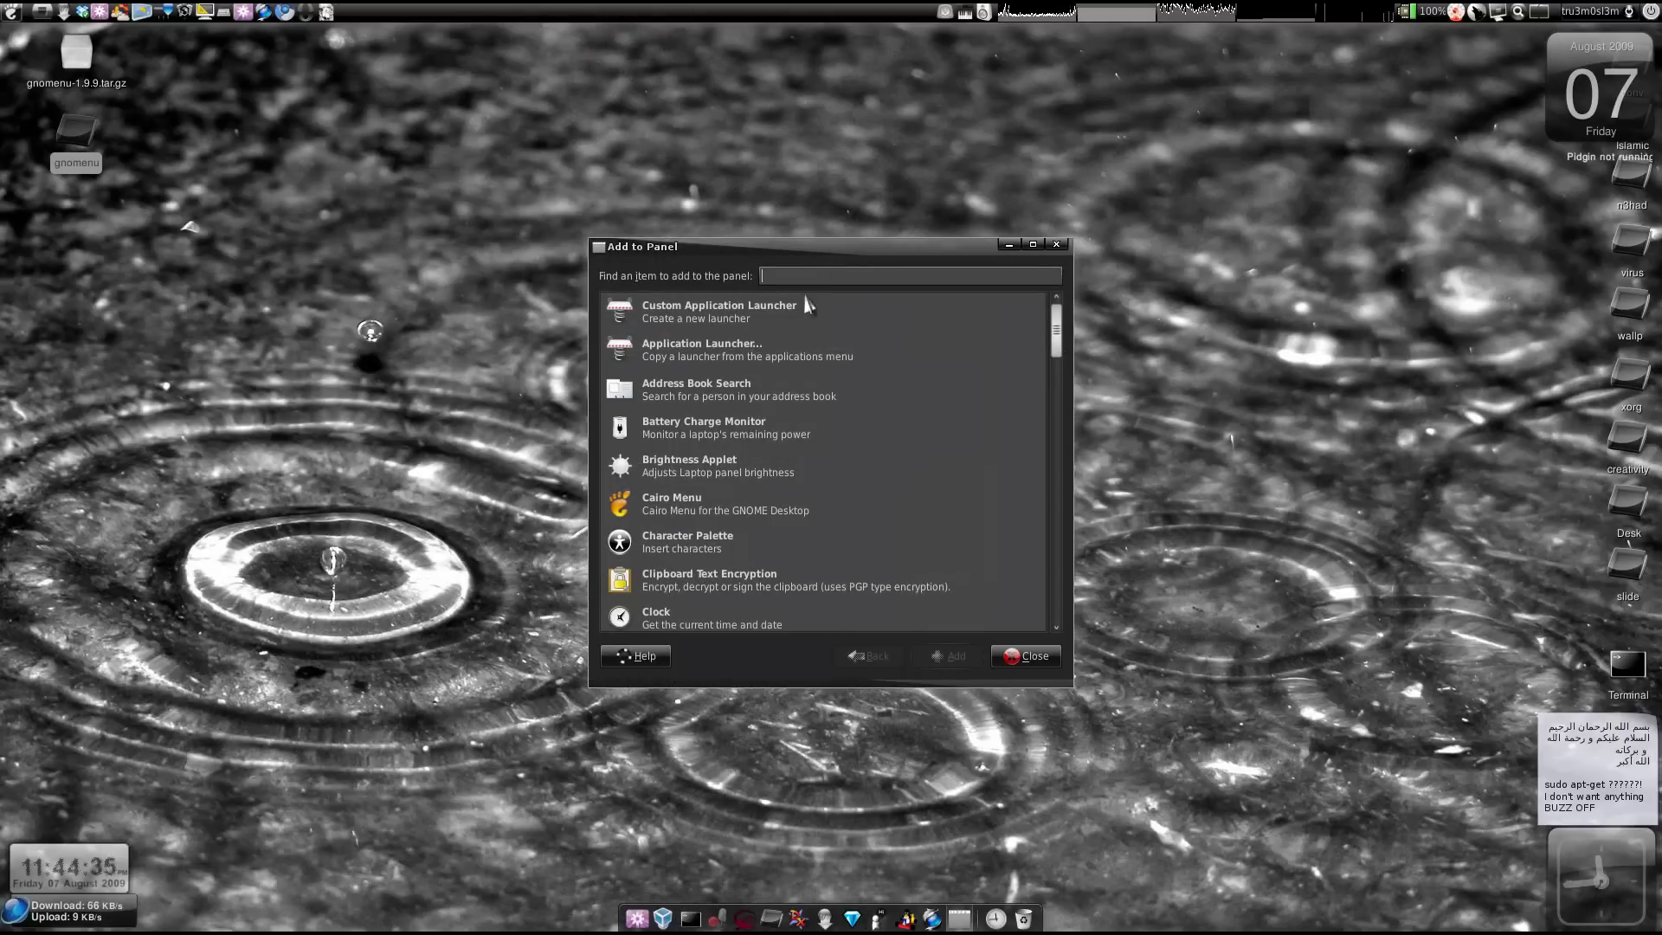
pyautogui.scroll(-10, 874, 558)
pyautogui.click(693, 547)
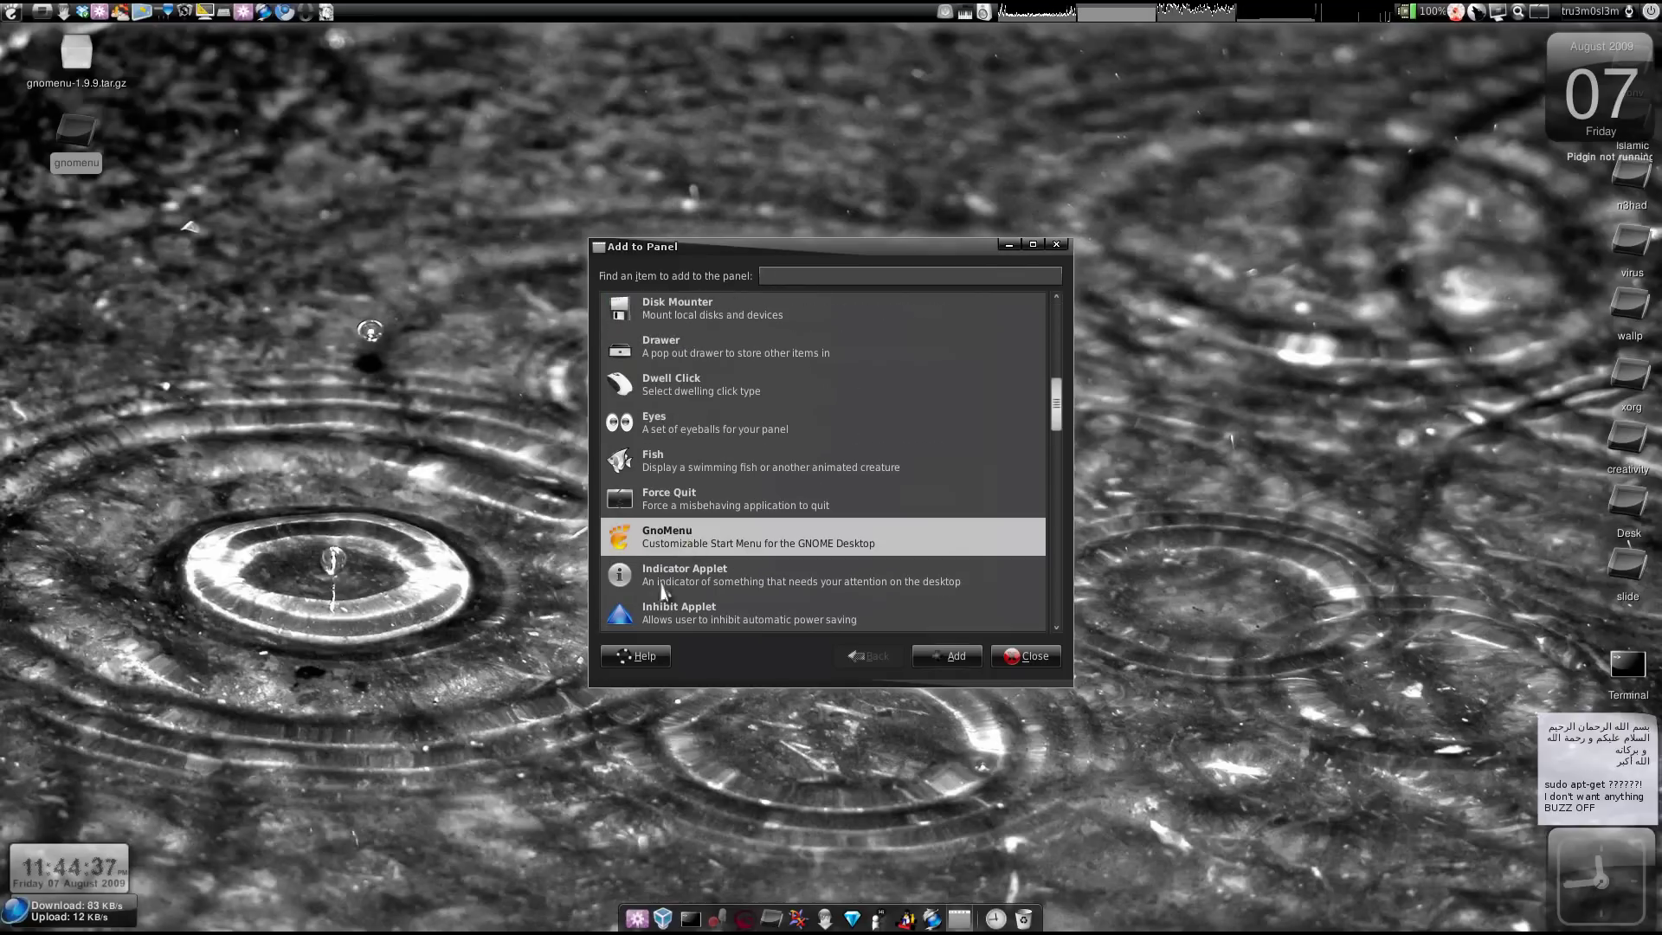
pyautogui.click(1023, 656)
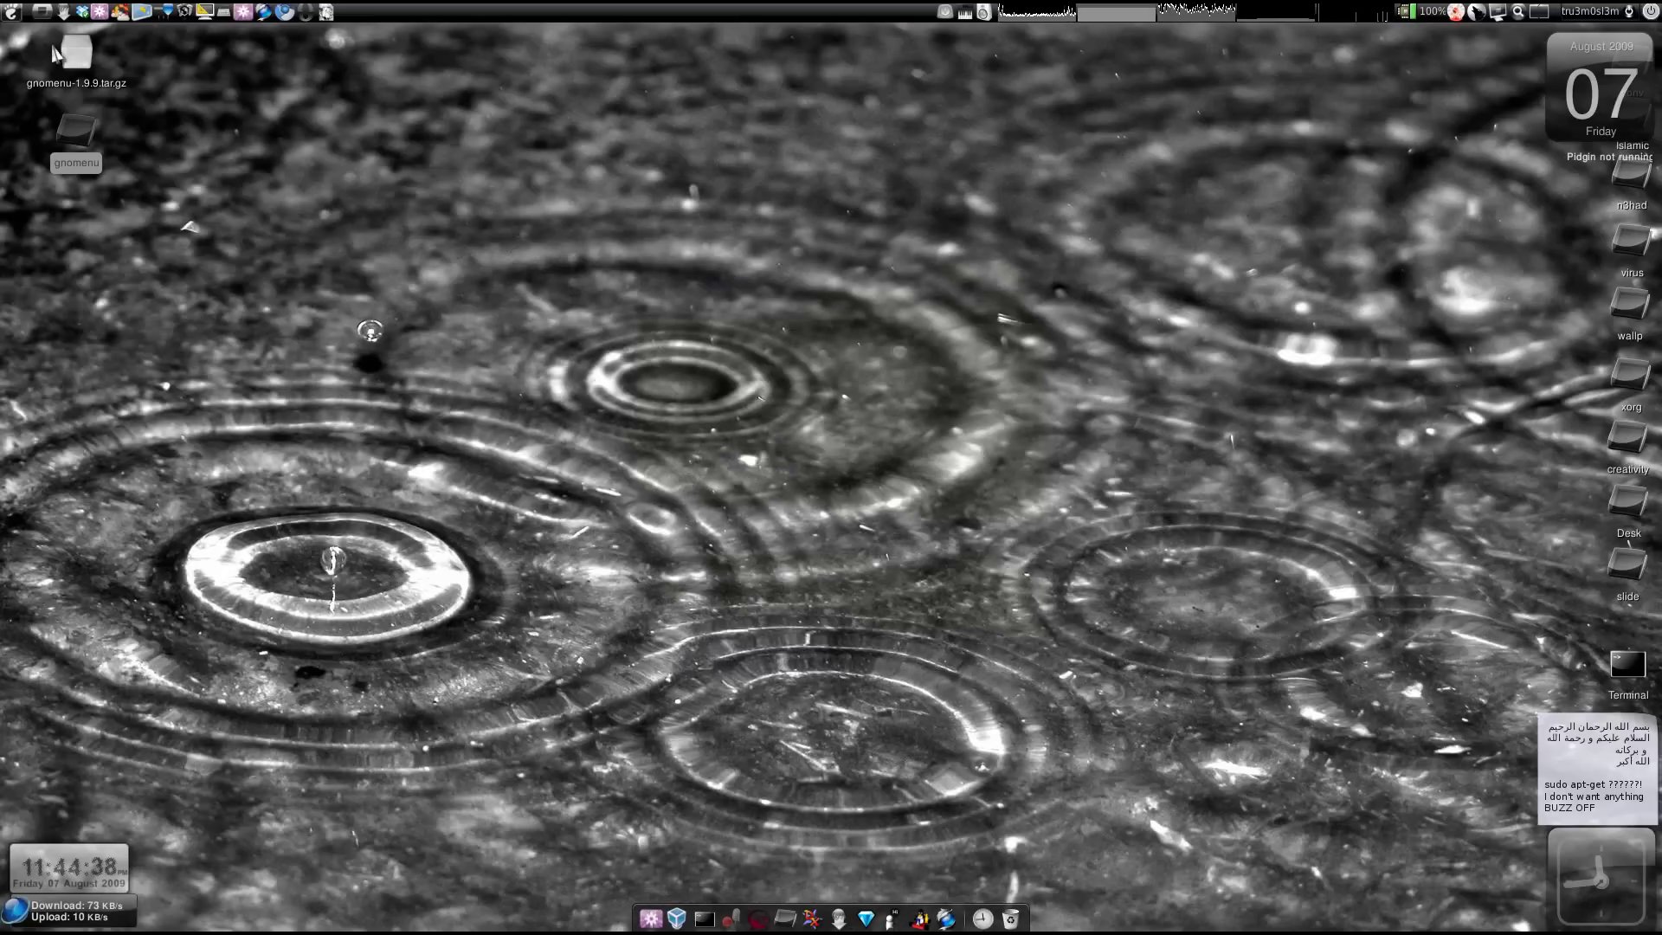
pyautogui.rightClick(12, 11)
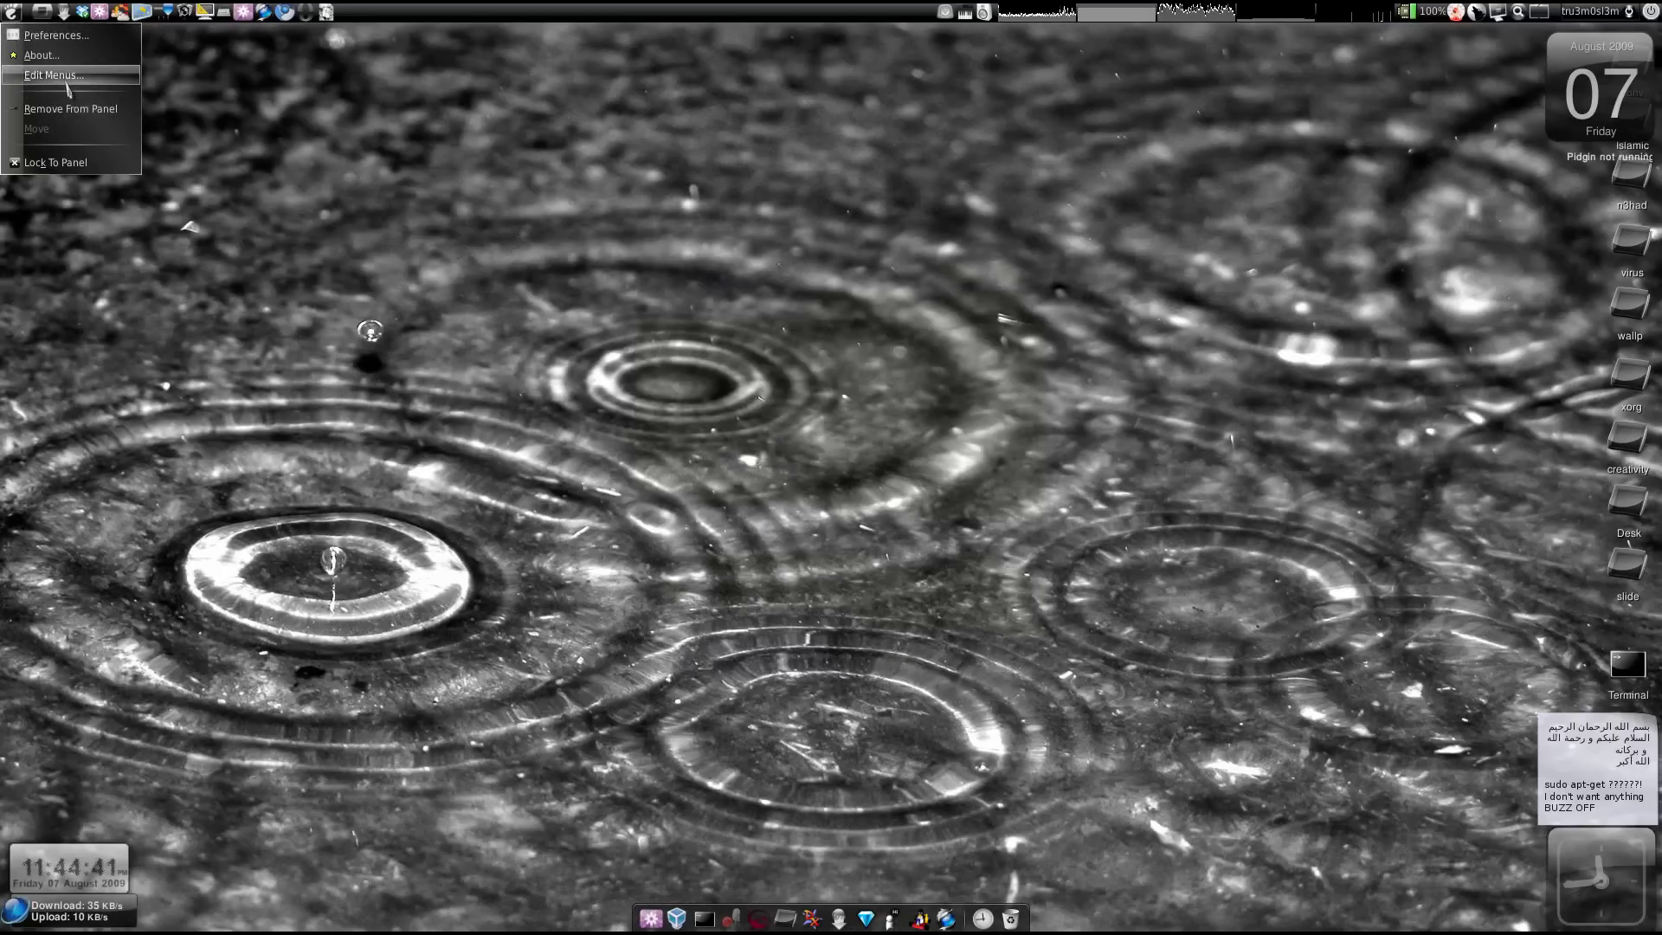
pyautogui.click(62, 38)
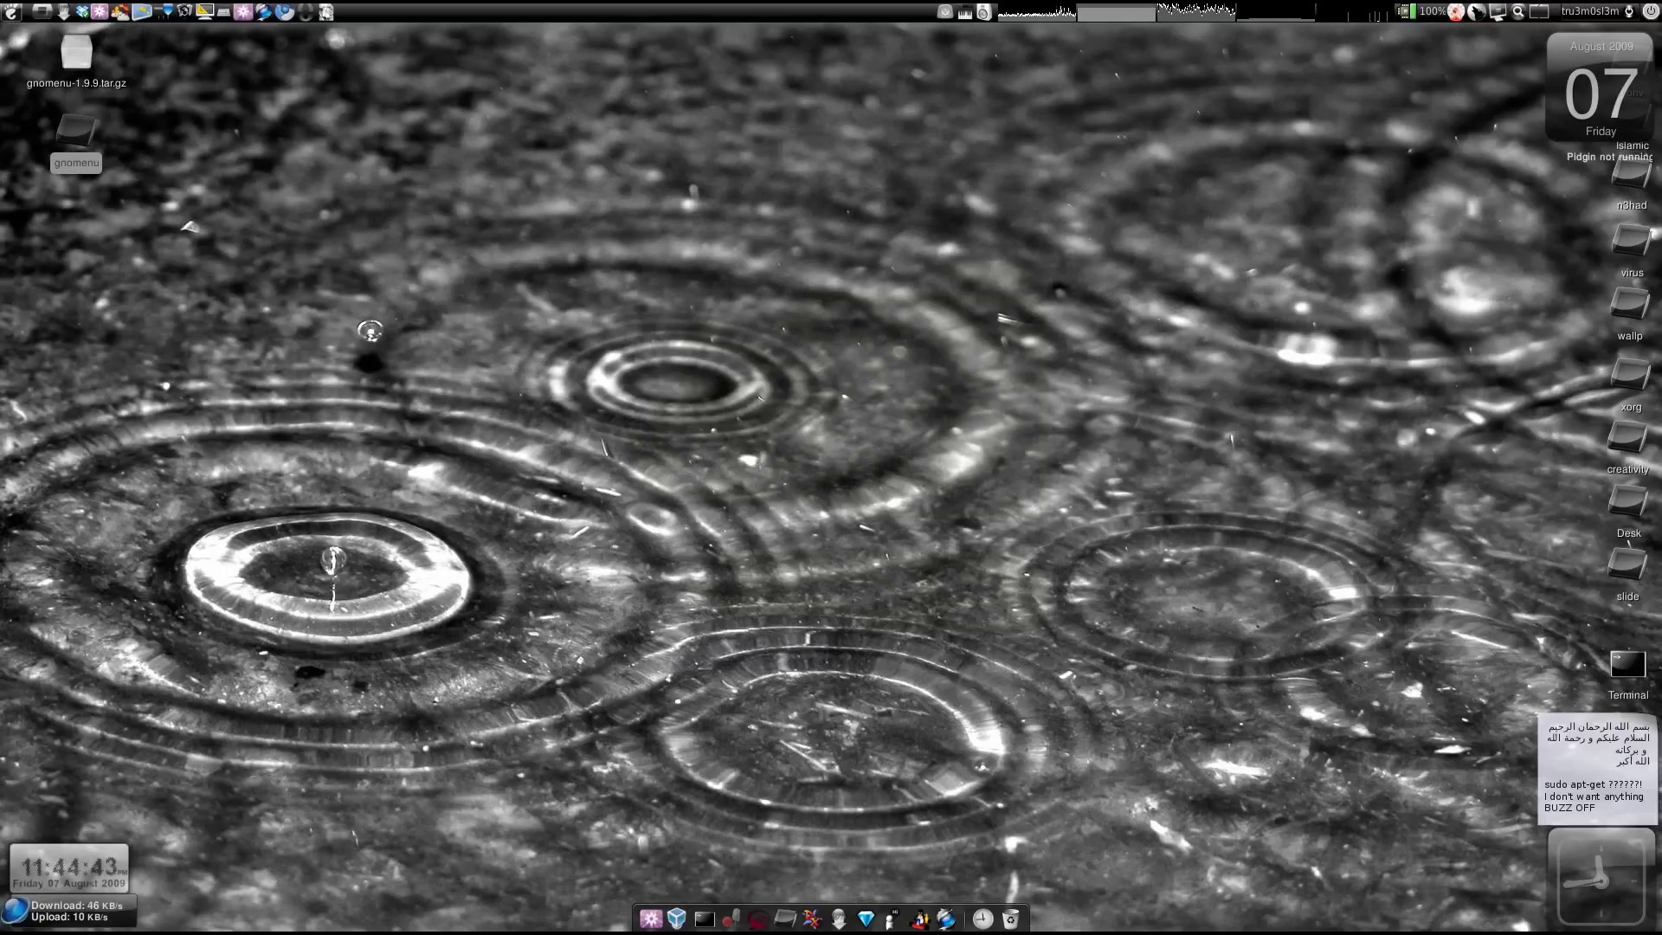